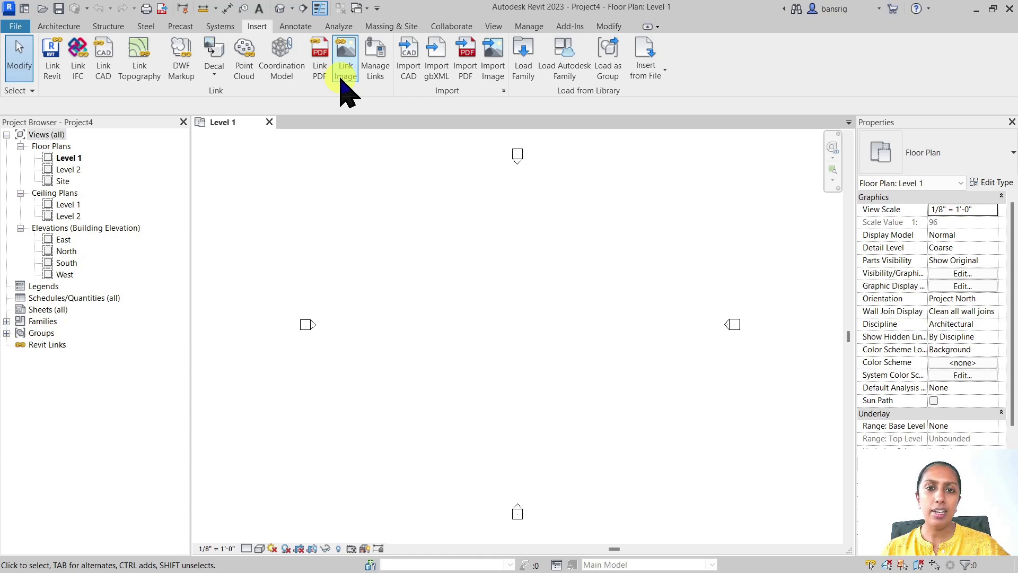
Step: Confirm the Images list in Manage Links is empty and close it without changes
left_click(375, 63)
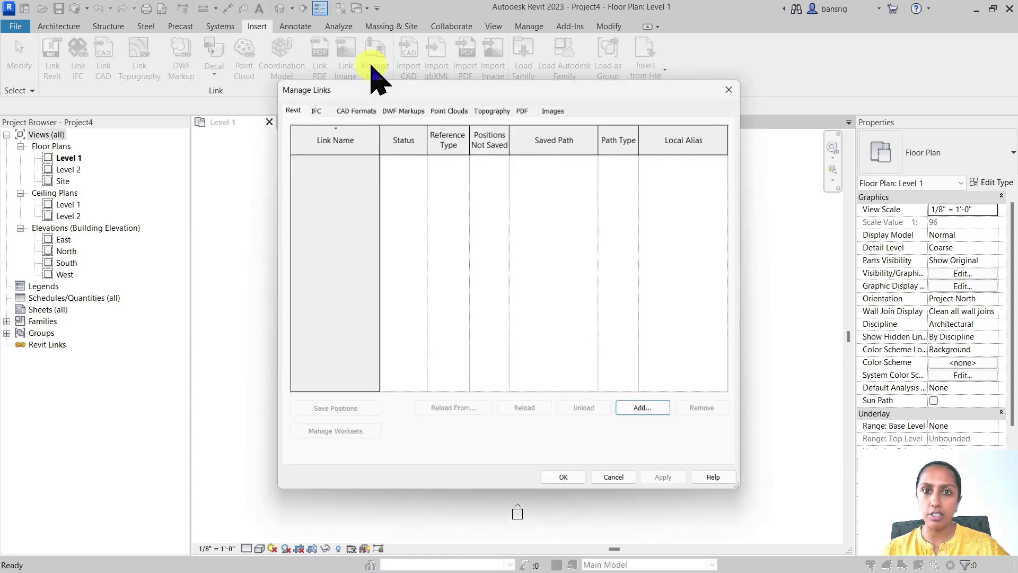
left_click(553, 111)
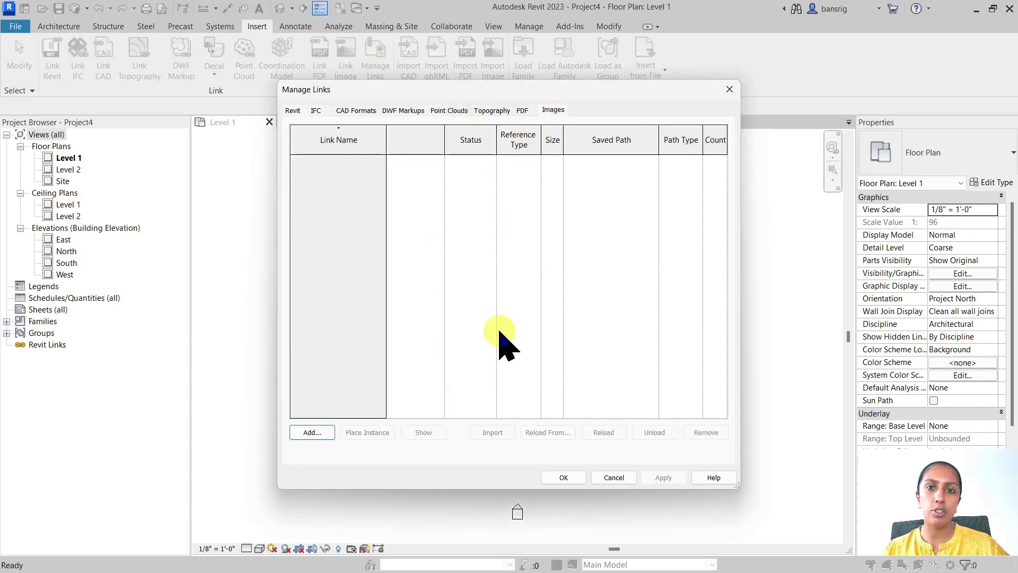
left_click(620, 478)
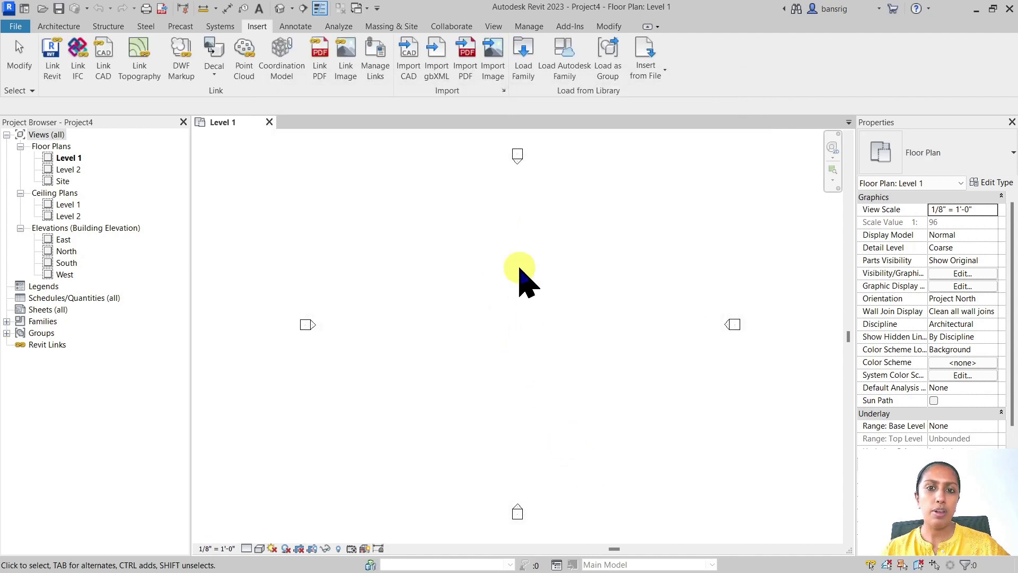
Step: Link Import.jpg from Desktop\Images and place the floor-plan image in the Level 1 view
left_click(348, 66)
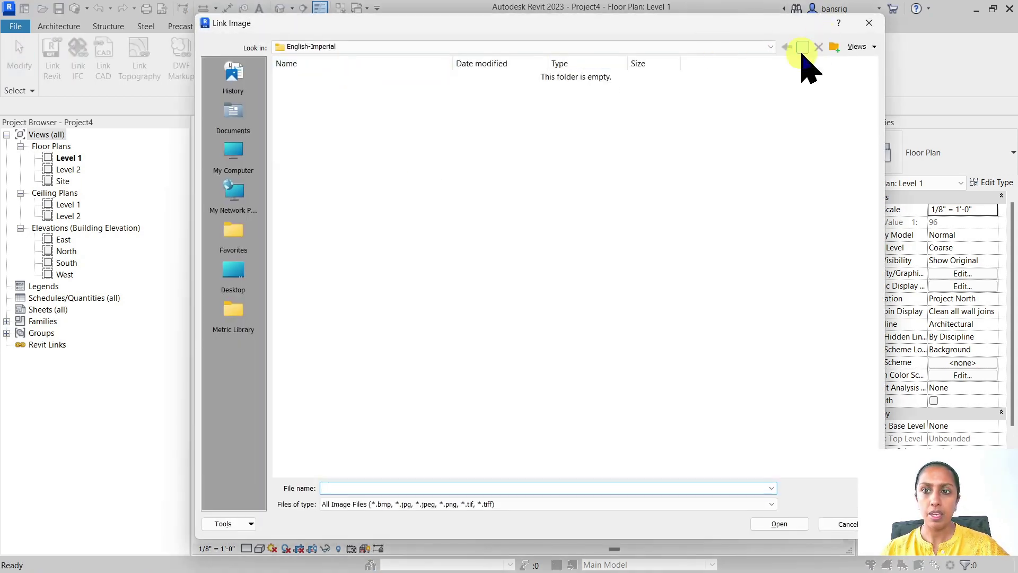
left_click(244, 279)
double_click(295, 212)
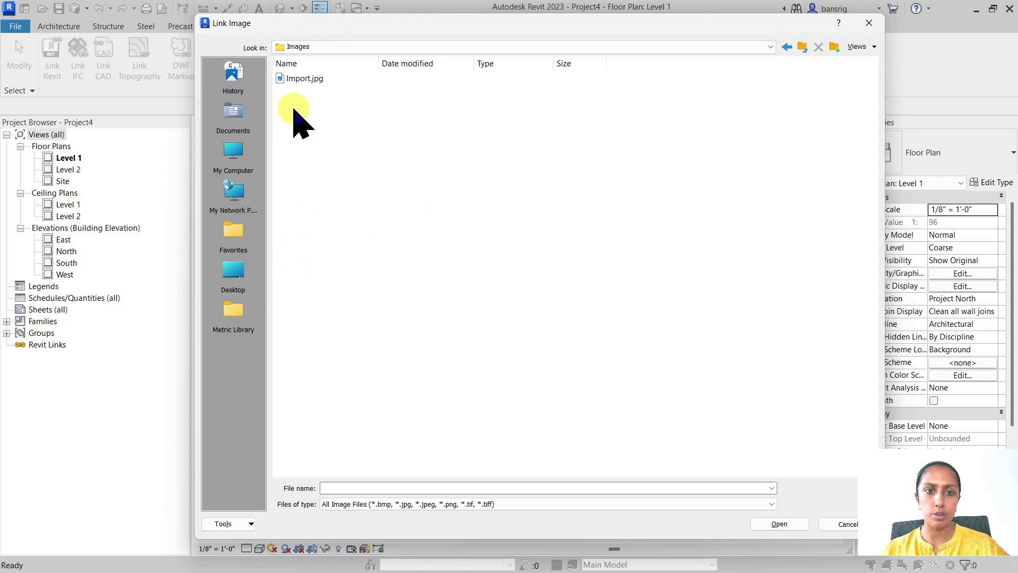
left_click(300, 81)
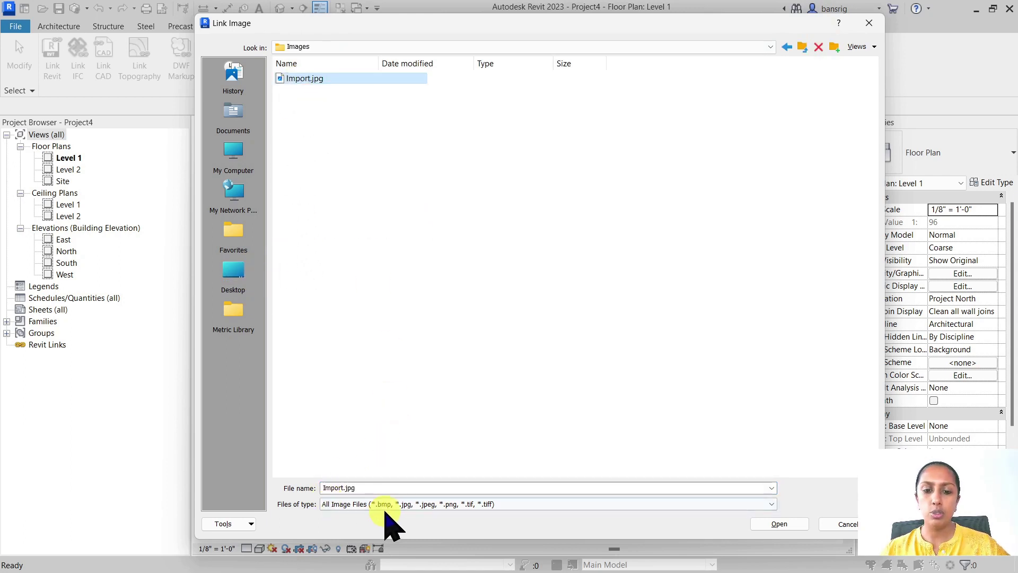
left_click(383, 504)
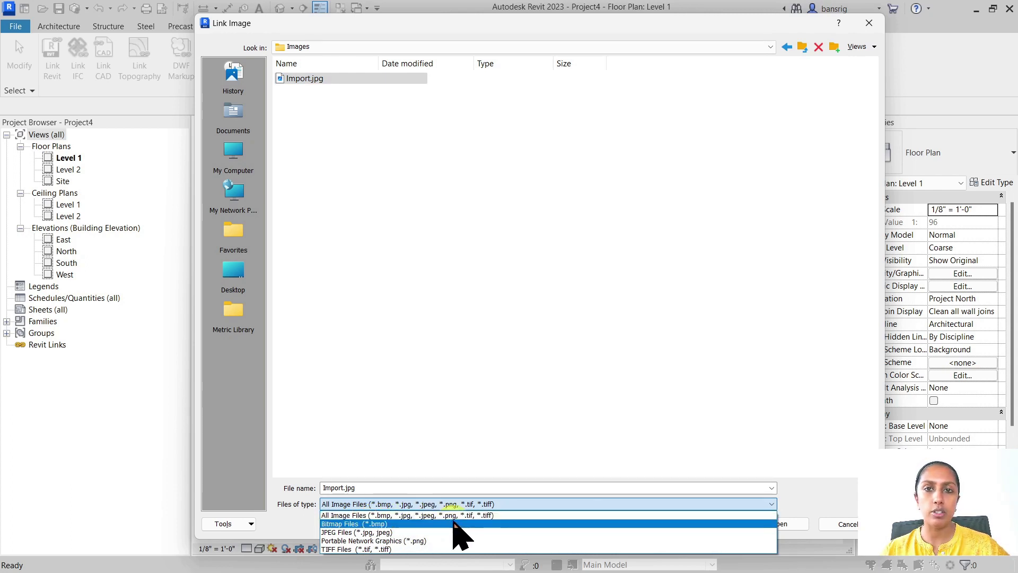
left_click(459, 515)
left_click(298, 80)
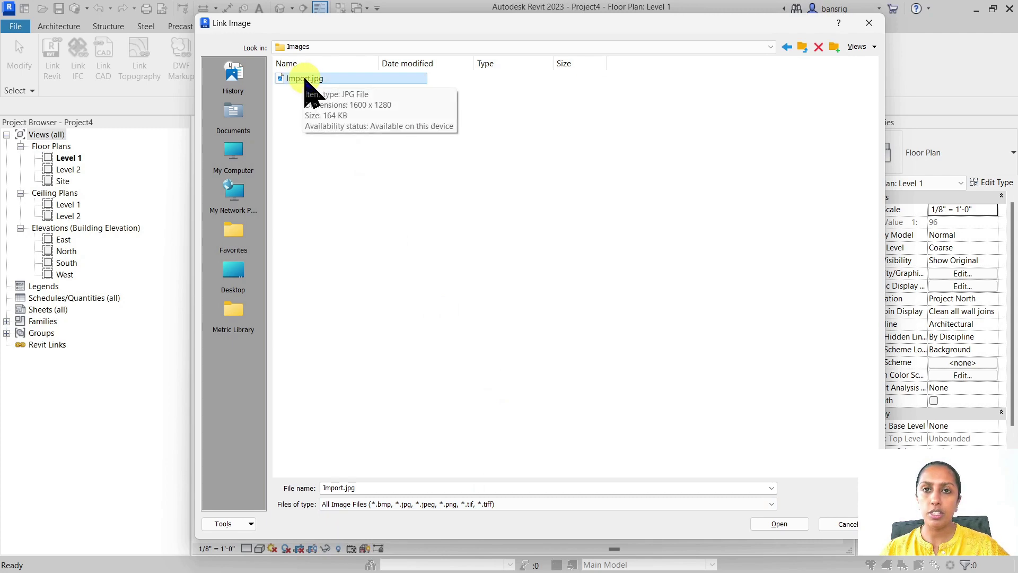
left_click(758, 524)
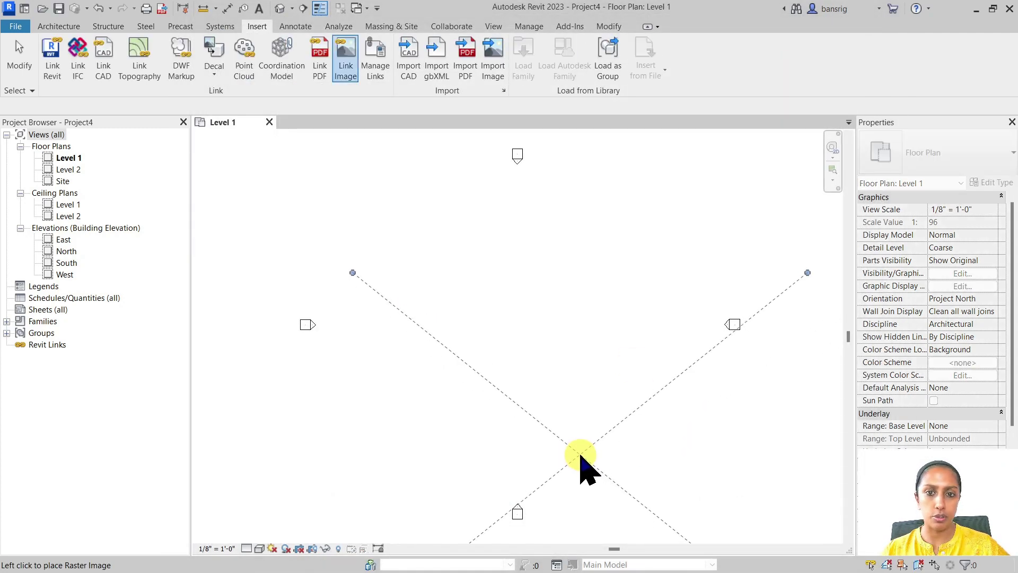
left_click(522, 342)
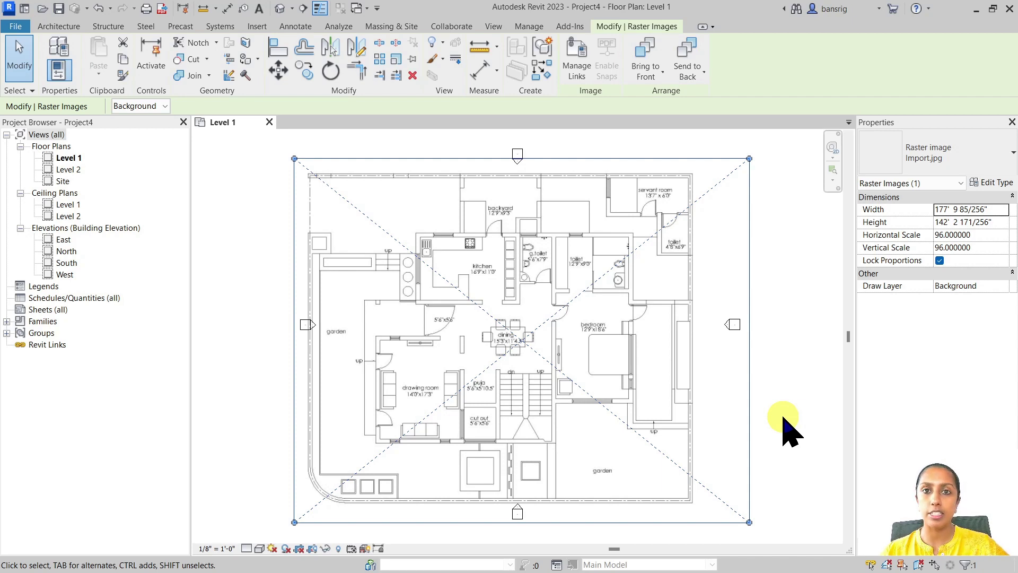
Step: Draw a vertical reference plane along the drawing room's left wall
left_click(58, 26)
left_click(973, 59)
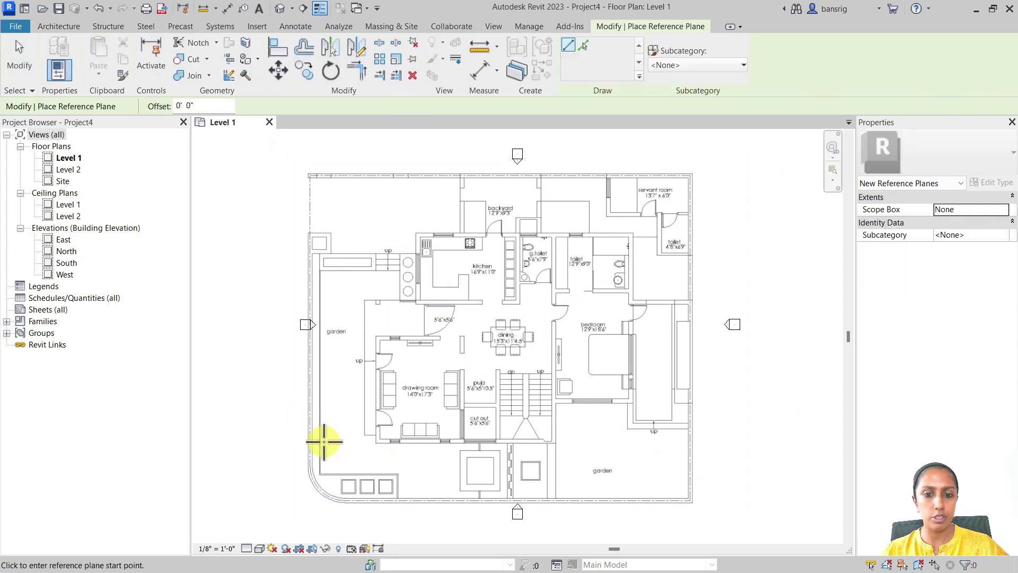
scroll(348, 479, "up", 5)
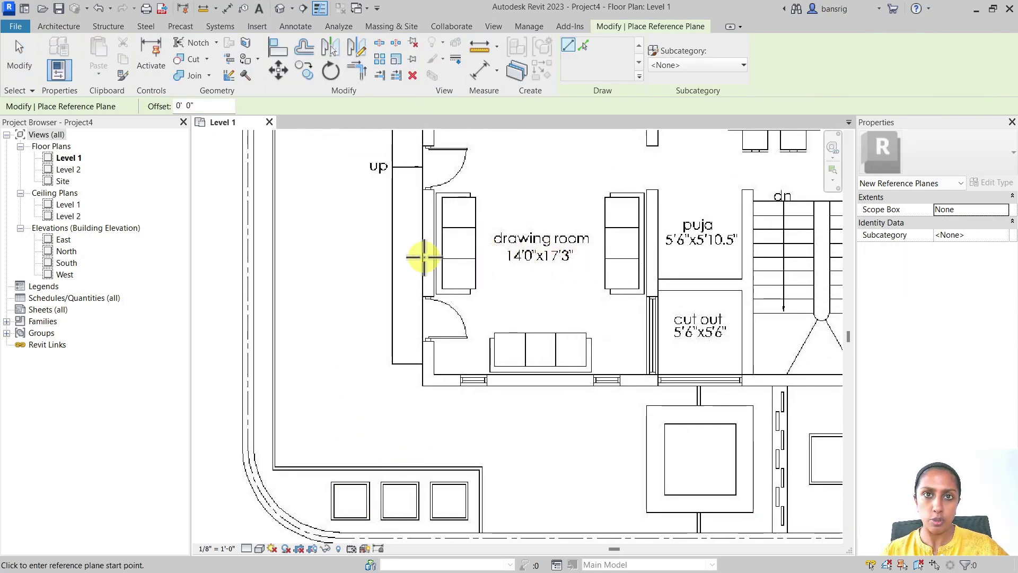
scroll(424, 257, "up", 4)
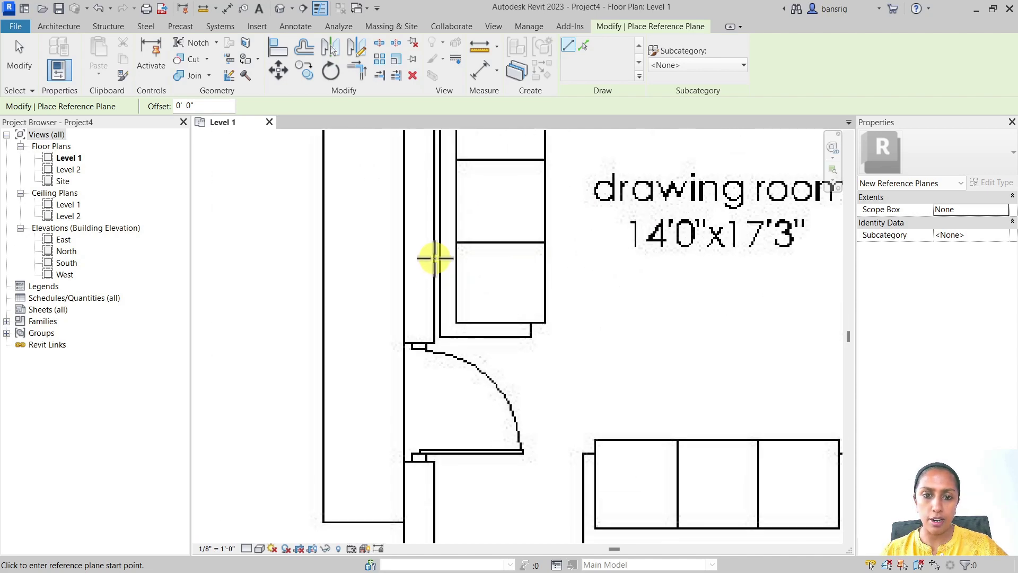
left_click(434, 259)
middle_click_drag(475, 540, 459, 364)
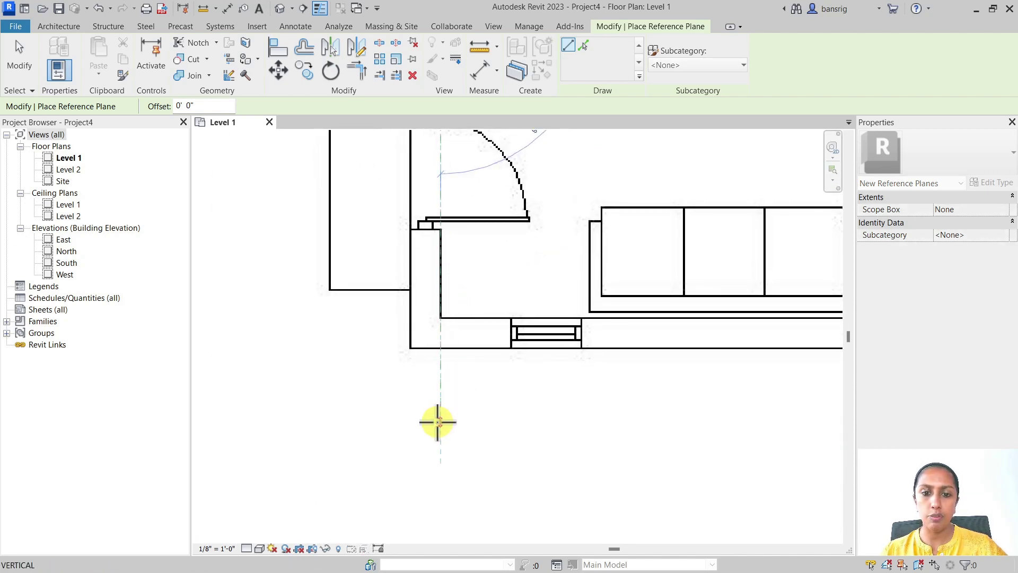
left_click(438, 422)
key("Escape")
key("Escape")
Step: Copy the reference plane about 31' right and align it with the room's right wall
scroll(484, 341, "up", 5)
left_click(439, 325)
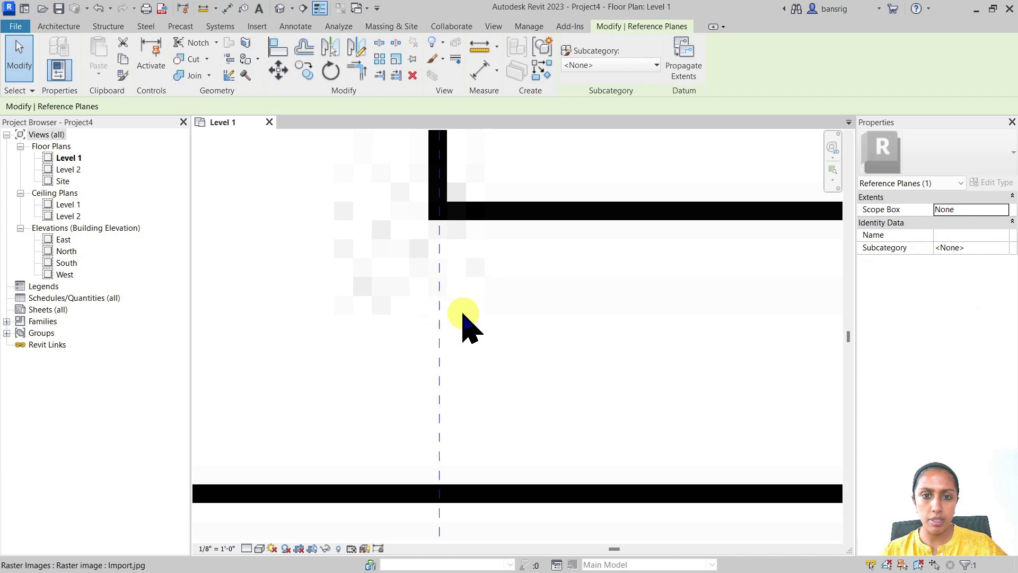
middle_click_drag(463, 318, 425, 424)
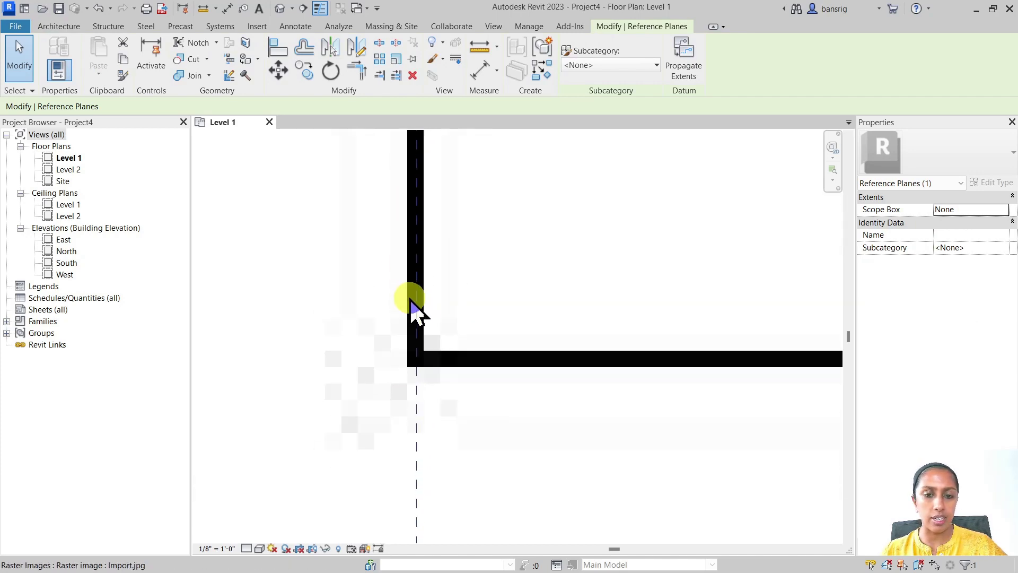
scroll(411, 301, "down", 6)
key("c")
key("o")
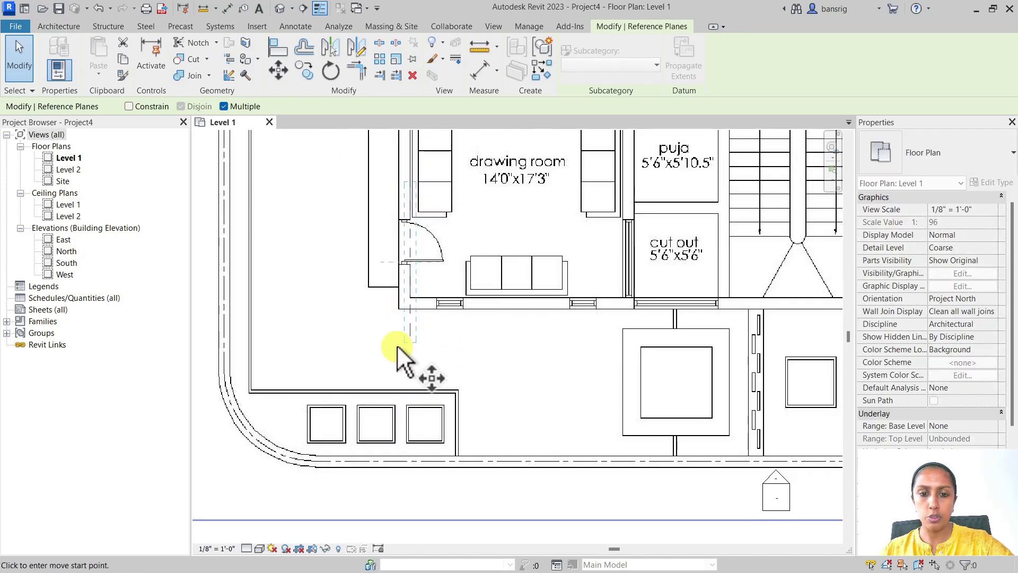
left_click(408, 339)
left_click(620, 336)
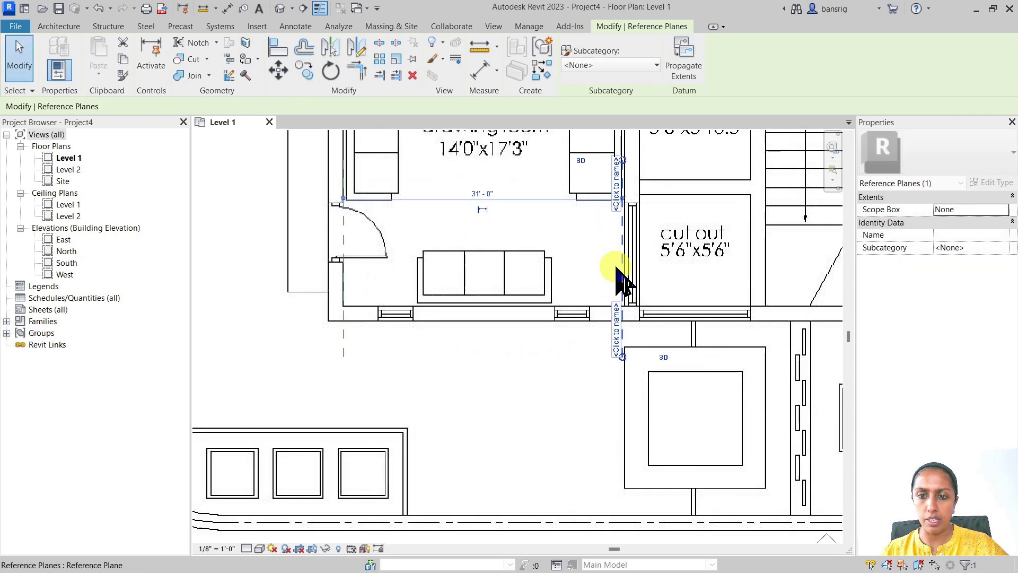
key("Escape")
key("Escape")
scroll(618, 277, "up", 5)
left_click(641, 281)
left_click_drag(641, 281, 644, 289)
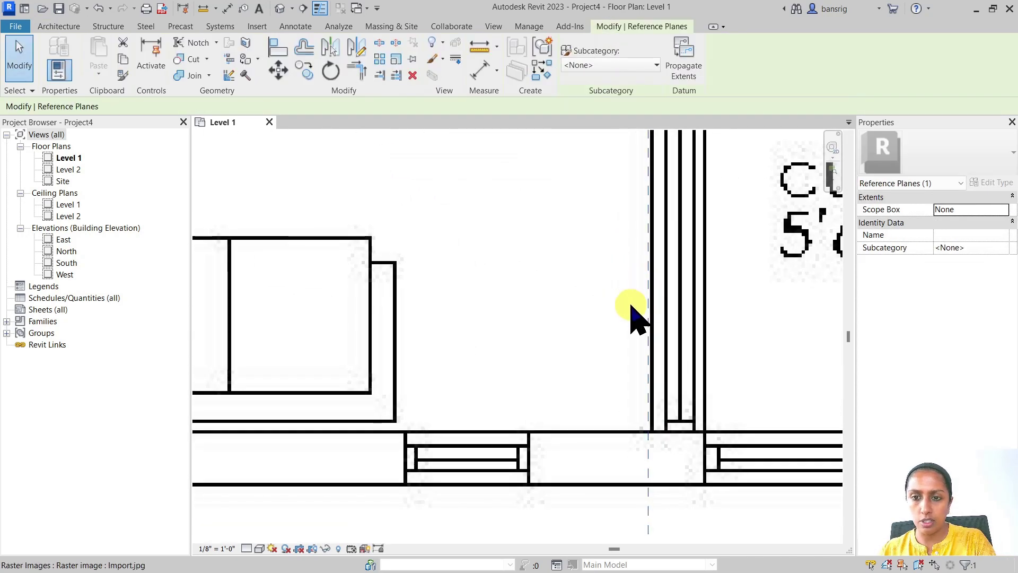
scroll(647, 323, "up", 1)
scroll(700, 357, "down", 4)
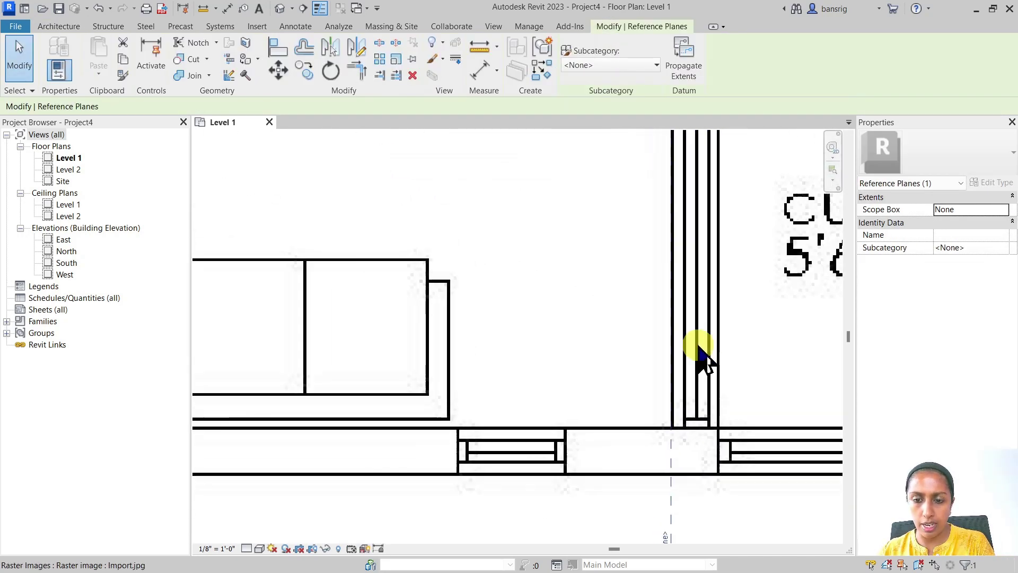
key("Escape")
scroll(631, 328, "down", 3)
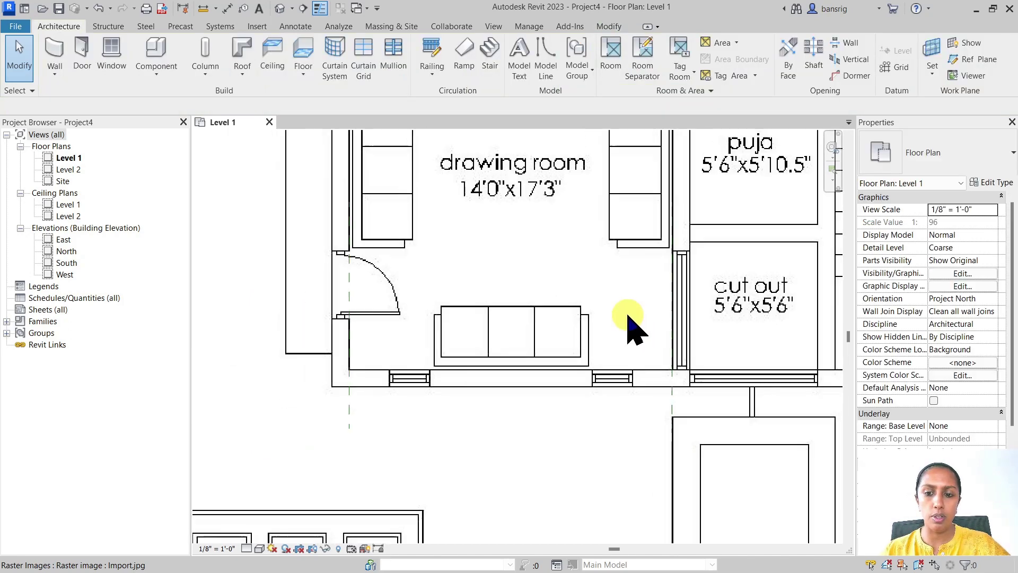
Step: Dimension the distance between the two reference planes, reading 31'-2"
key("d")
key("i")
left_click(444, 371)
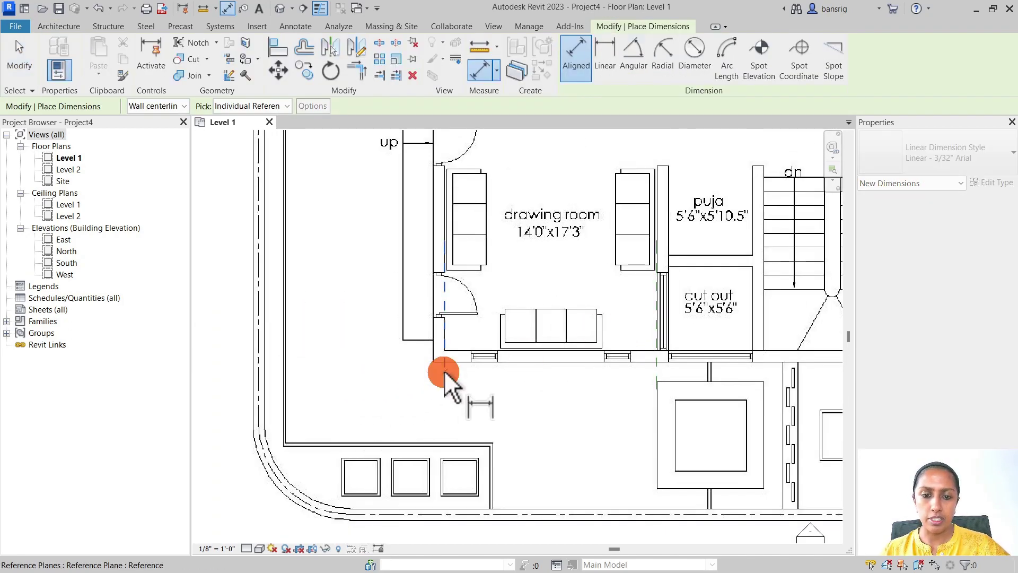
left_click(660, 378)
left_click(537, 393)
key("Escape")
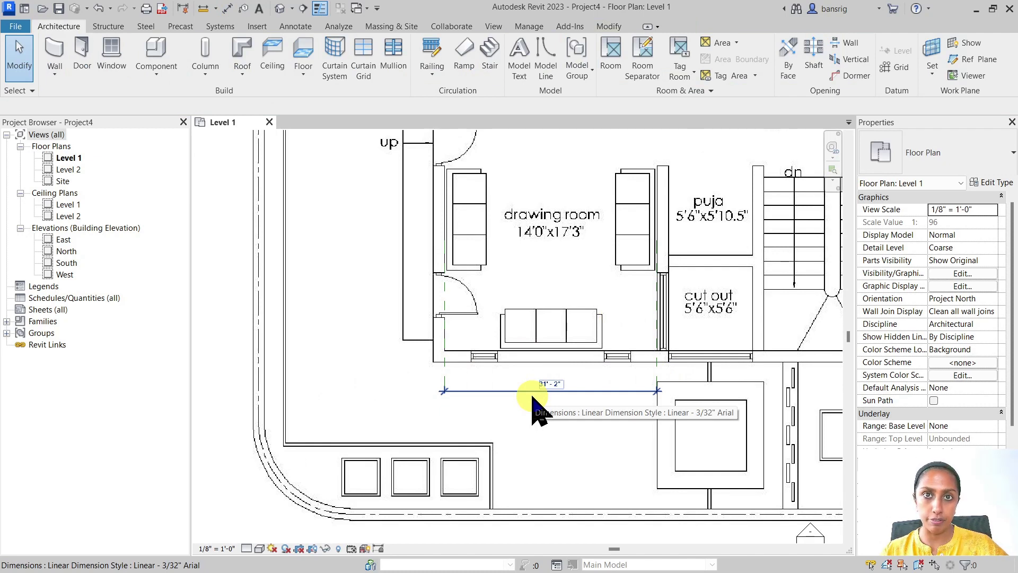
Step: Select both reference planes together with the floor-plan image
left_click(445, 302)
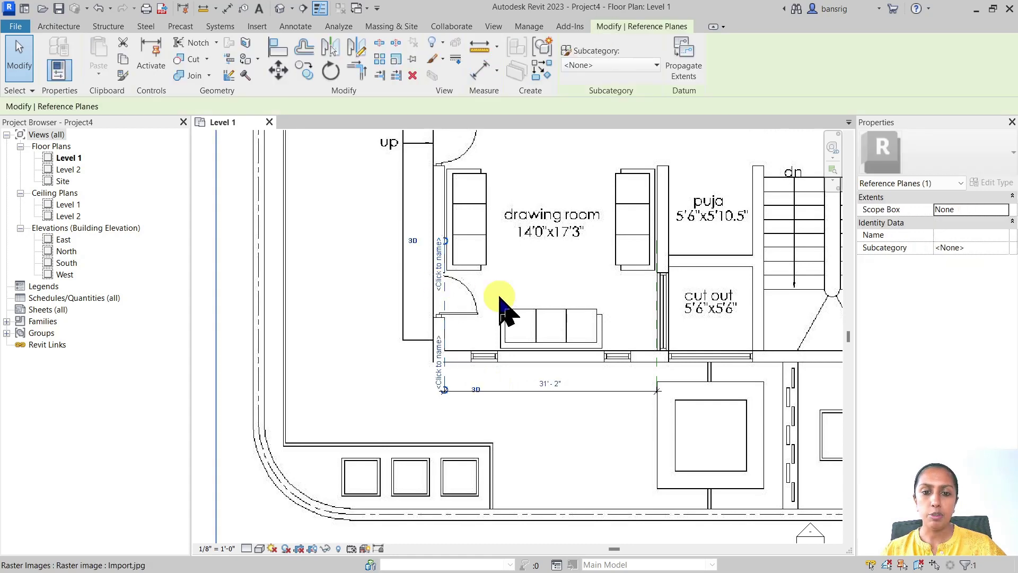
left_click(660, 285, "ctrl")
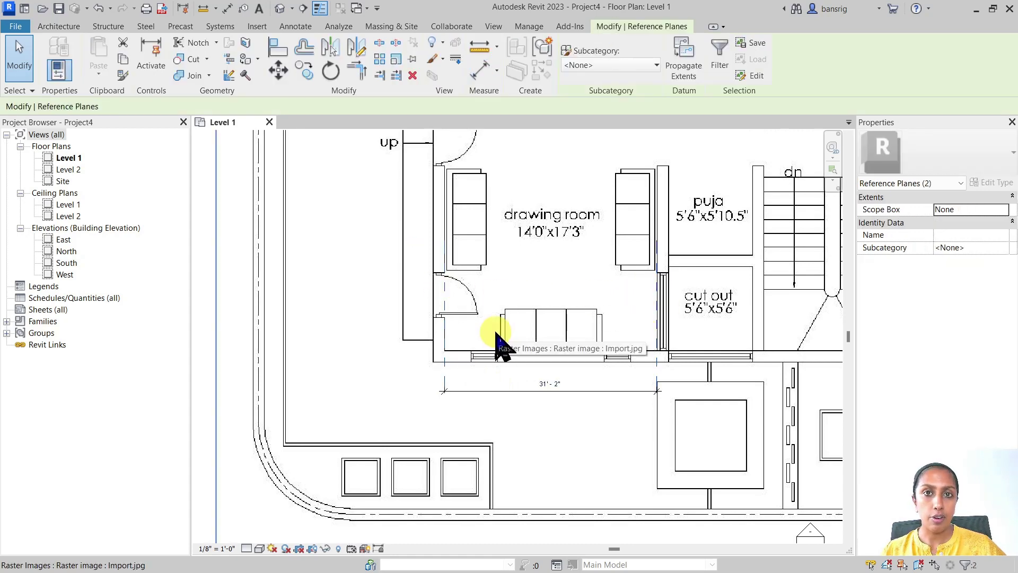
scroll(495, 341, "down", 3)
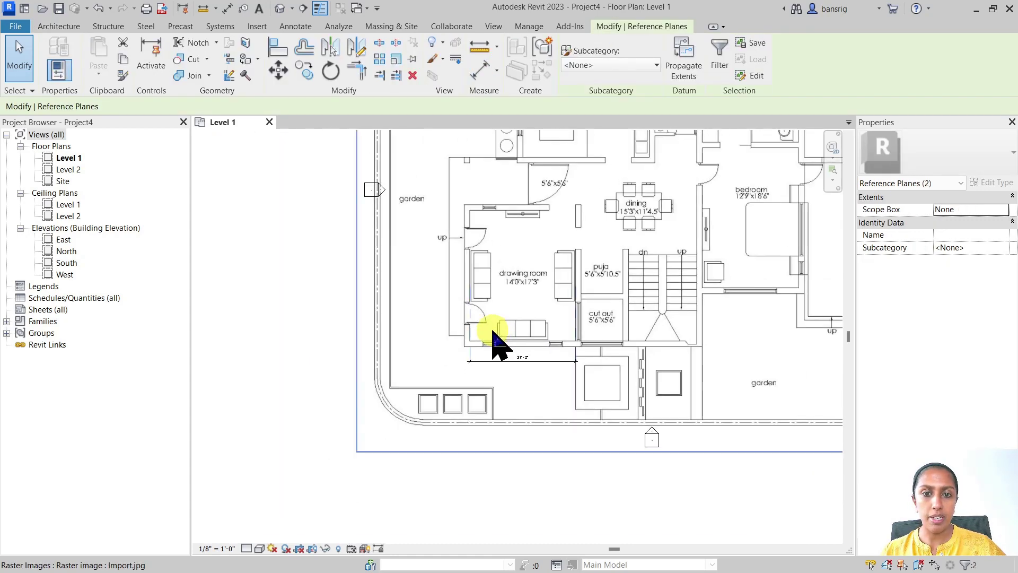
left_click(379, 316, "ctrl")
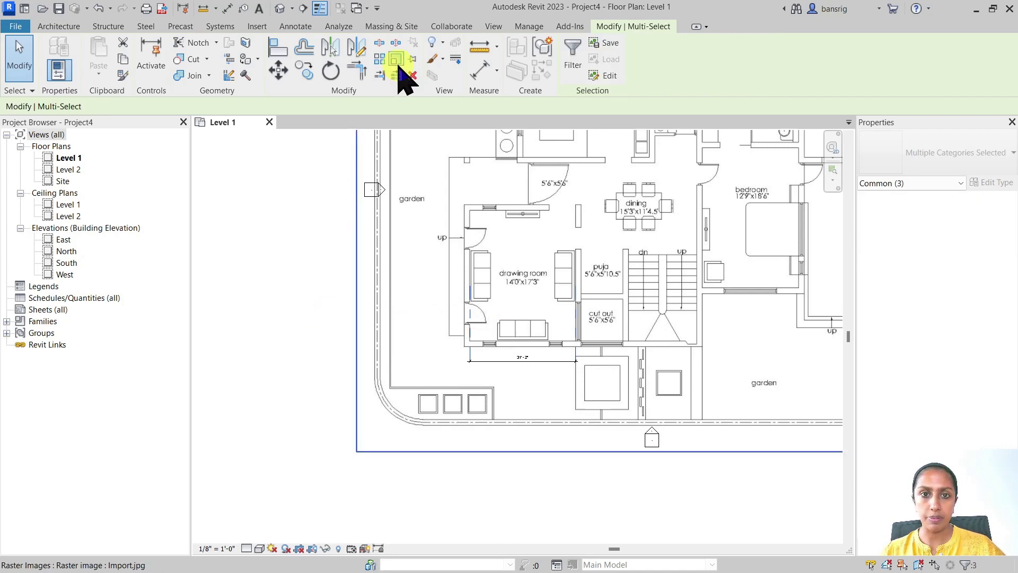
Step: Scale the selection from the left plane so the room width becomes 14'
left_click(396, 60)
scroll(530, 352, "up", 3)
scroll(436, 345, "up", 2)
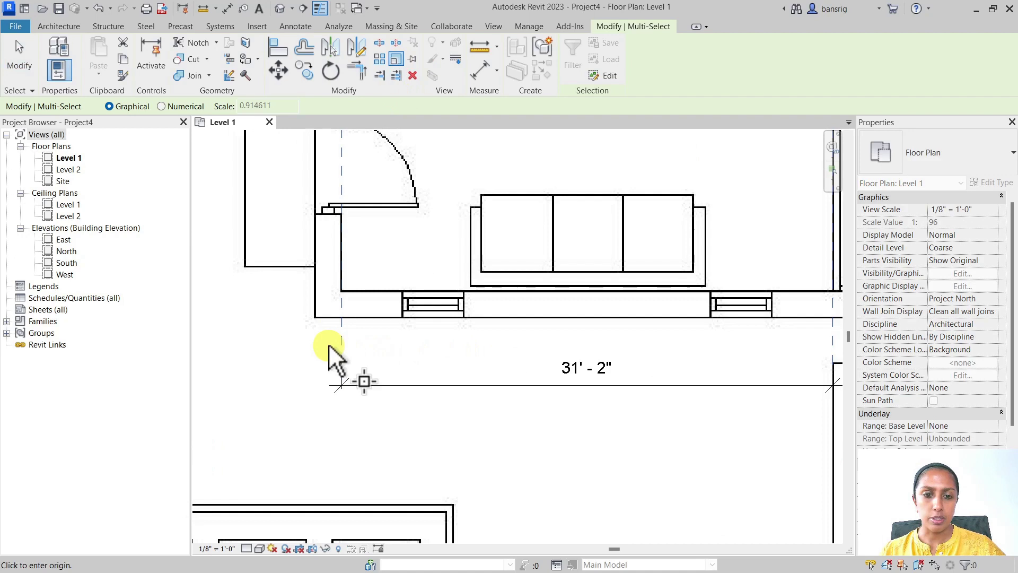
left_click(338, 343)
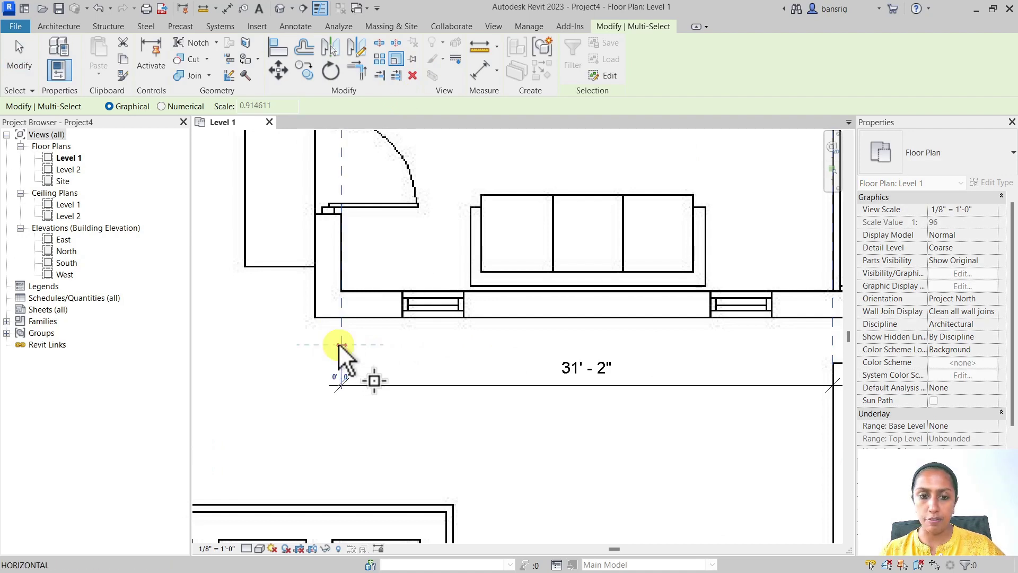
middle_click_drag(719, 334, 597, 328)
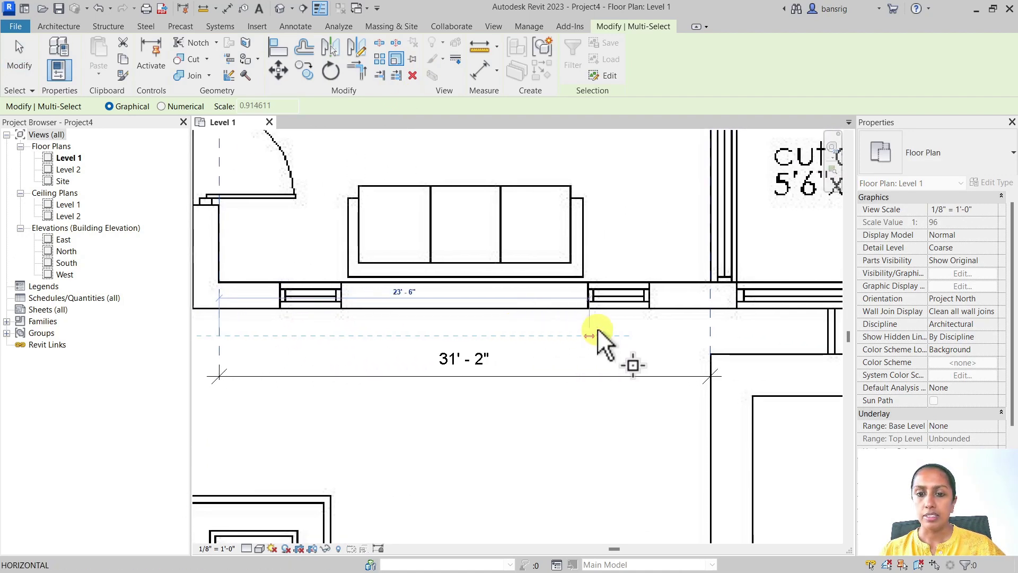
left_click(709, 333)
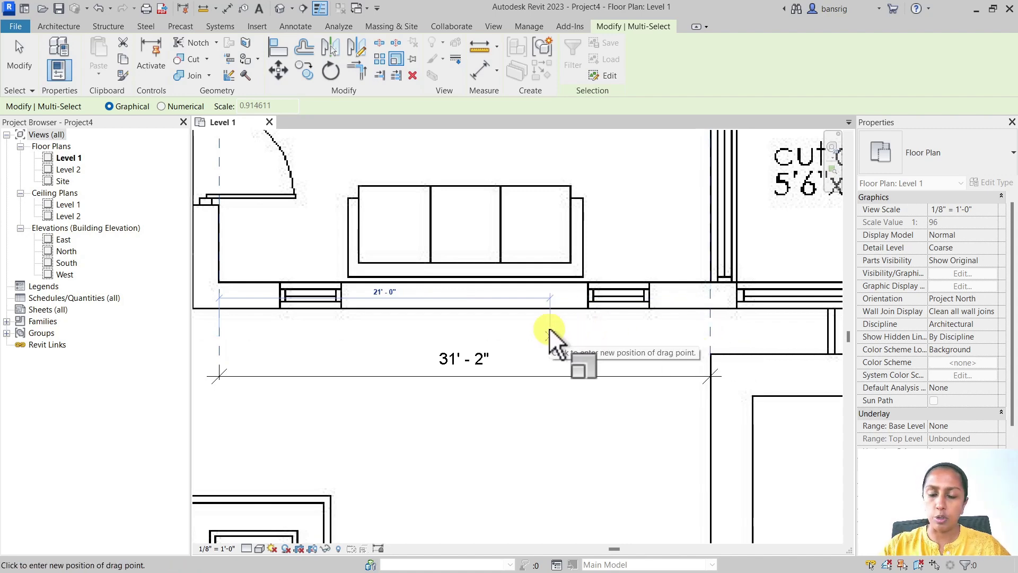
type("14")
key("Return")
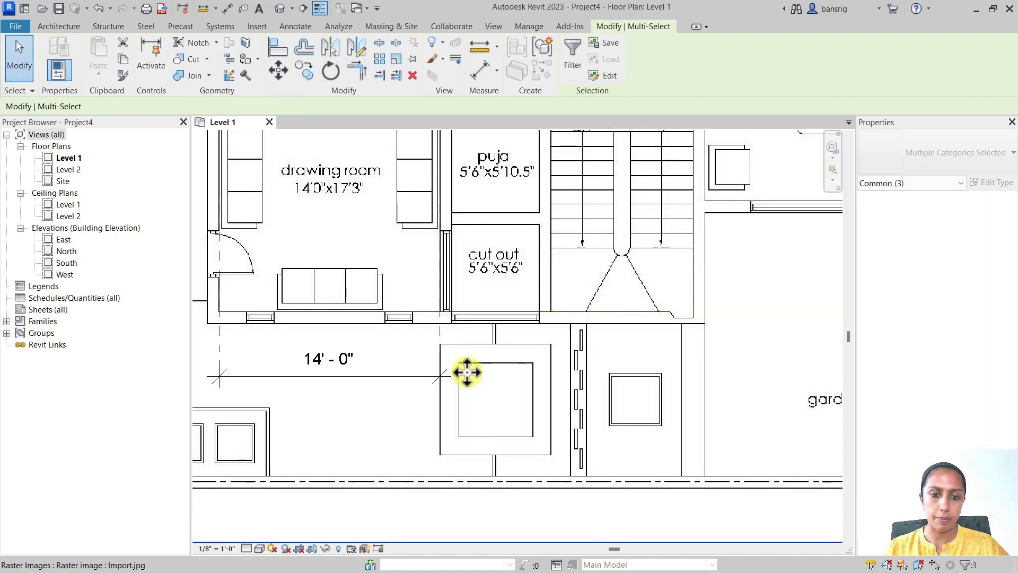
scroll(461, 366, "down", 3)
middle_click_drag(405, 357, 484, 344)
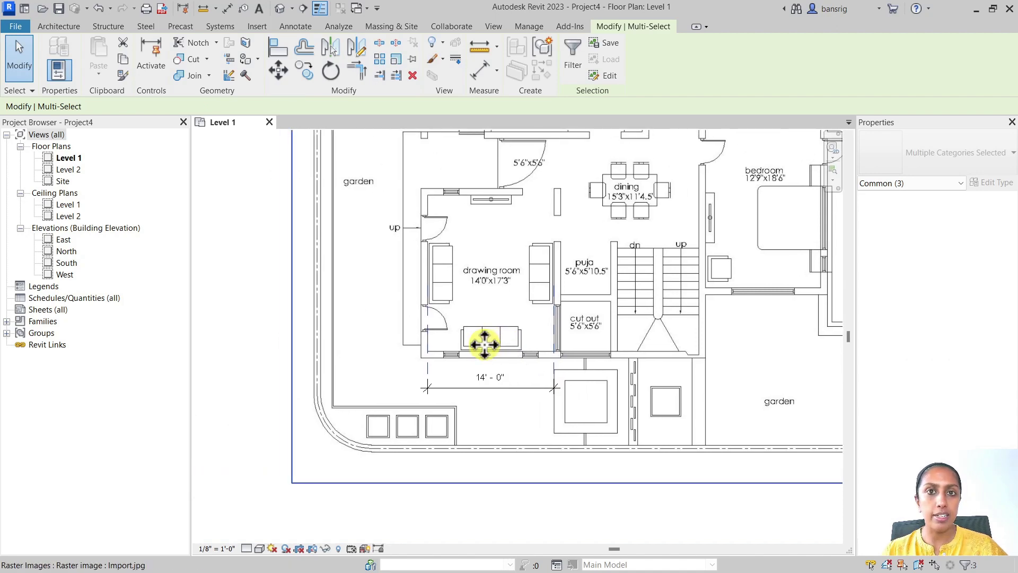
Step: Select the reference line at the wall face, cancelling a started copy
left_click(554, 357)
scroll(554, 366, "up", 5)
key("c")
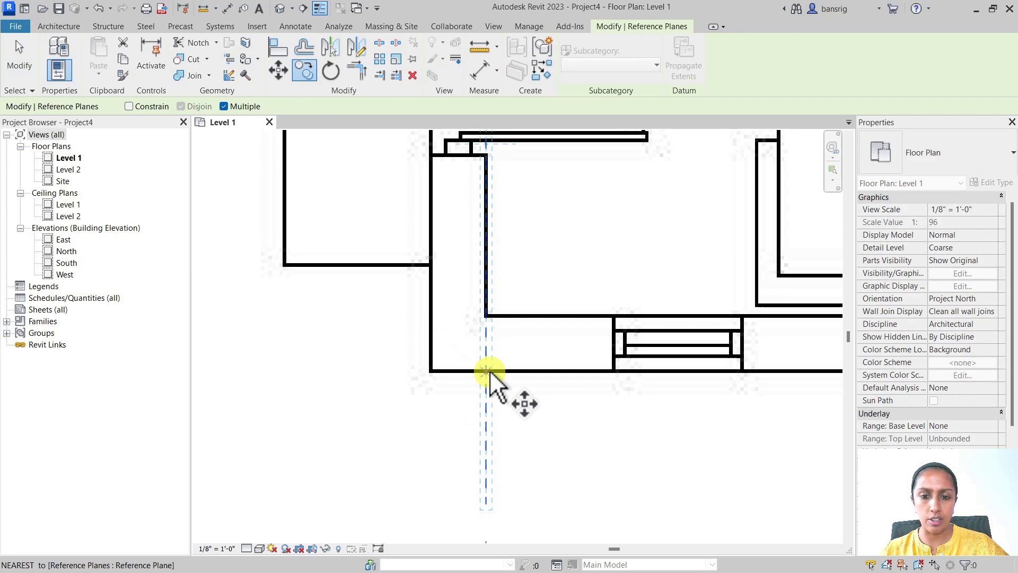
left_click(441, 375)
key("Escape")
key("Escape")
scroll(441, 375, "up", 3)
left_click(447, 381)
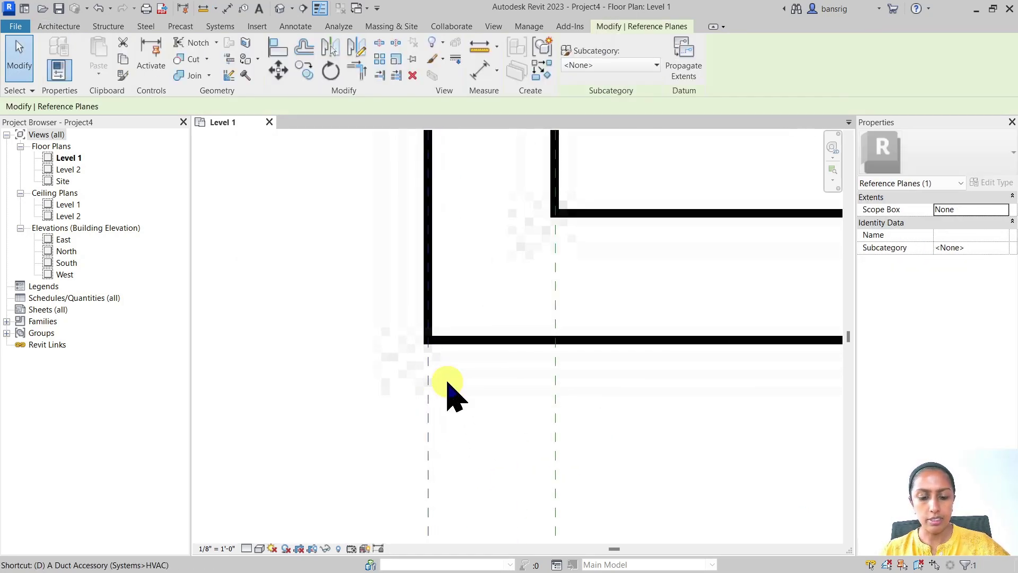
Step: Place a 0'-9" aligned dimension across the left wall at the lower-left corner
key("d")
key("i")
scroll(445, 390, "down", 3)
left_click(434, 393)
left_click(482, 414)
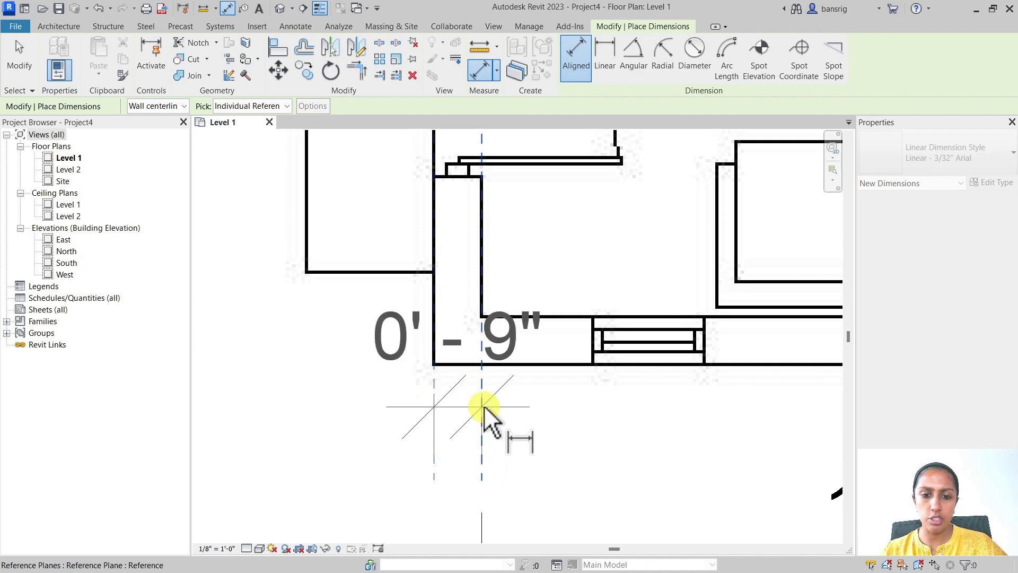
scroll(484, 413, "down", 2)
left_click(515, 448)
key("Escape")
key("Escape")
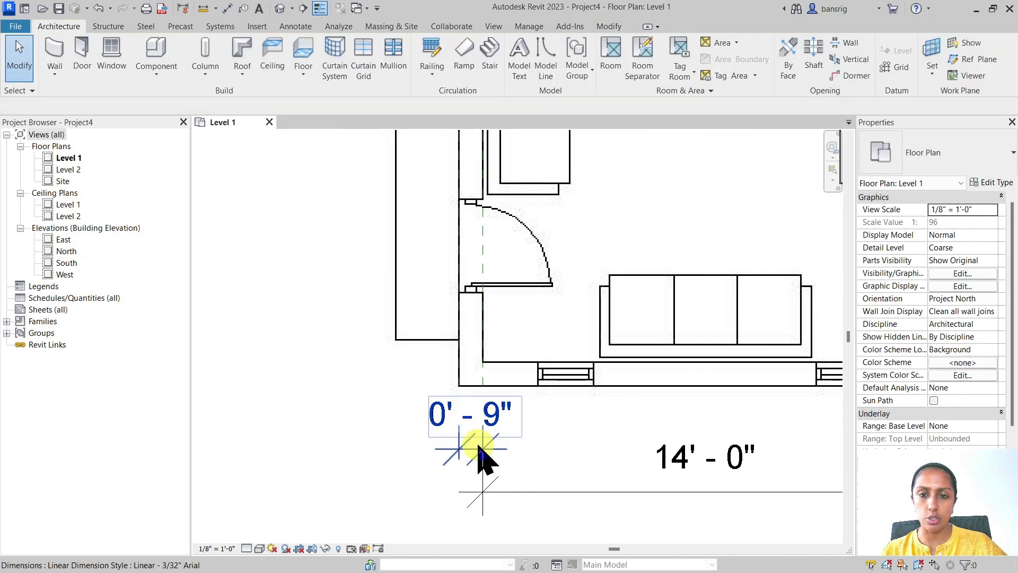
scroll(482, 448, "down", 3)
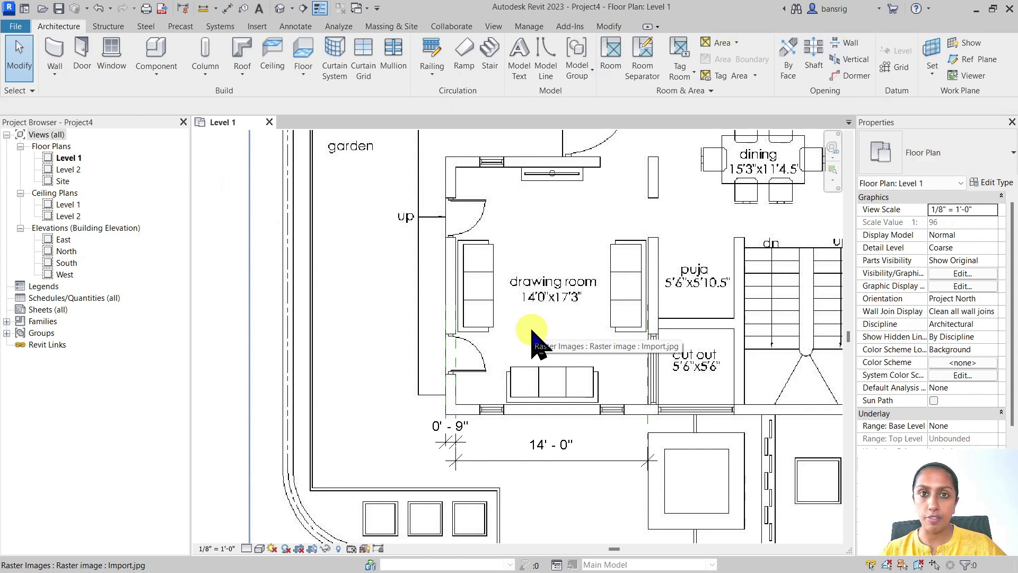
Step: Duplicate the wall type as Generic - 9" with a 0' 9" structure layer
left_click(53, 51)
left_click(987, 182)
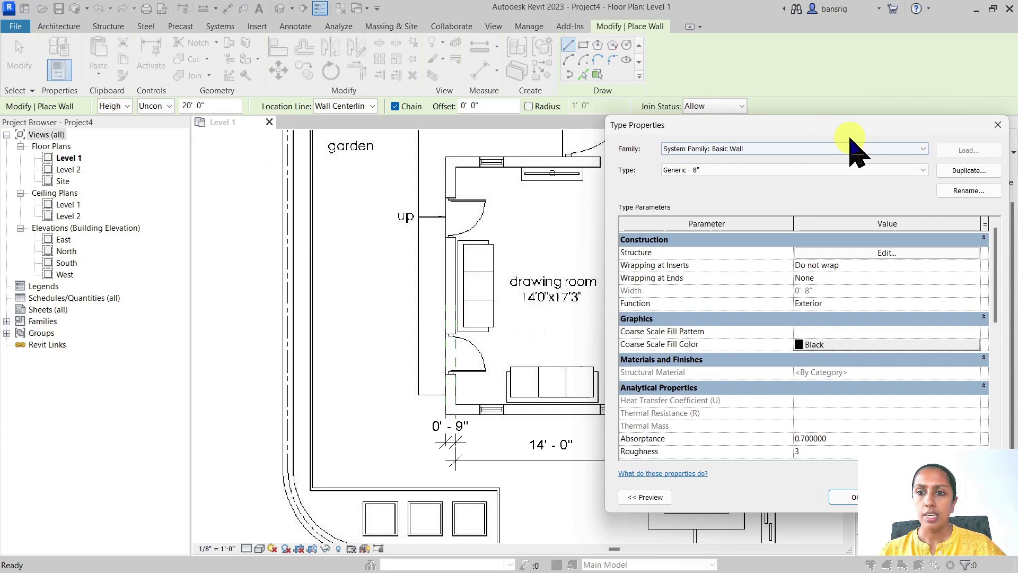
left_click(969, 170)
left_click_drag(528, 231, 554, 231)
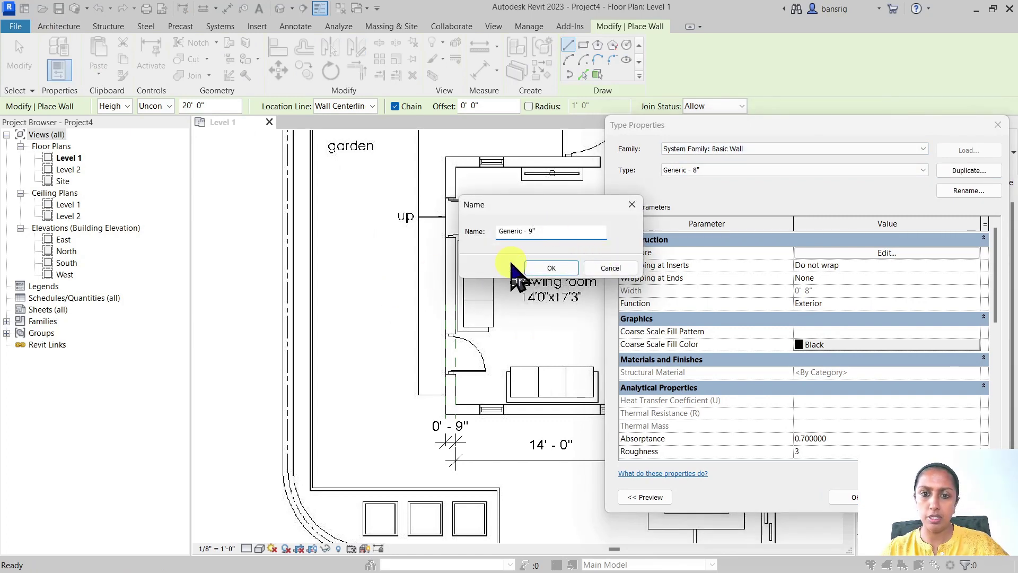
left_click(551, 268)
left_click(875, 253)
left_click(812, 262)
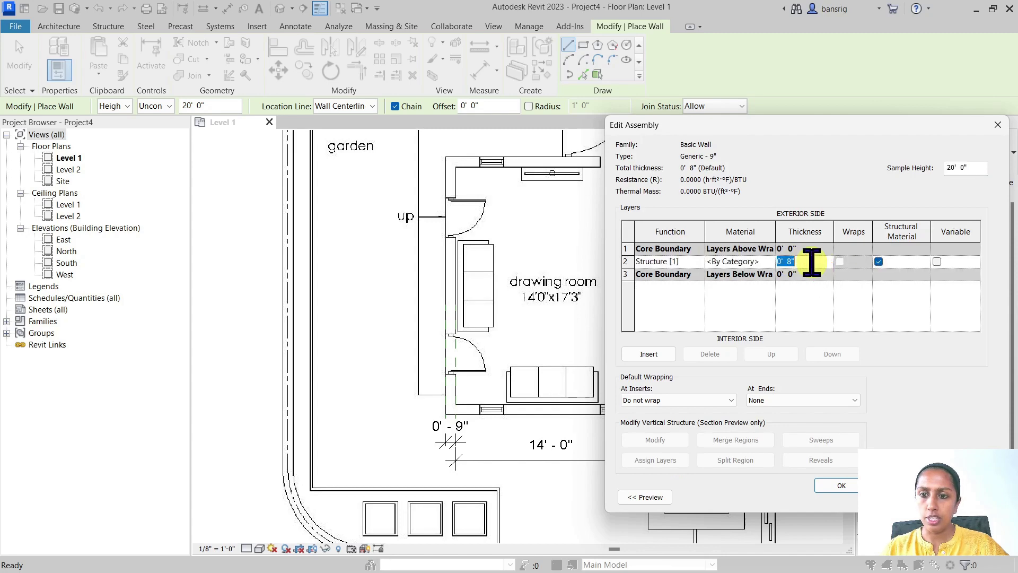
left_click(842, 485)
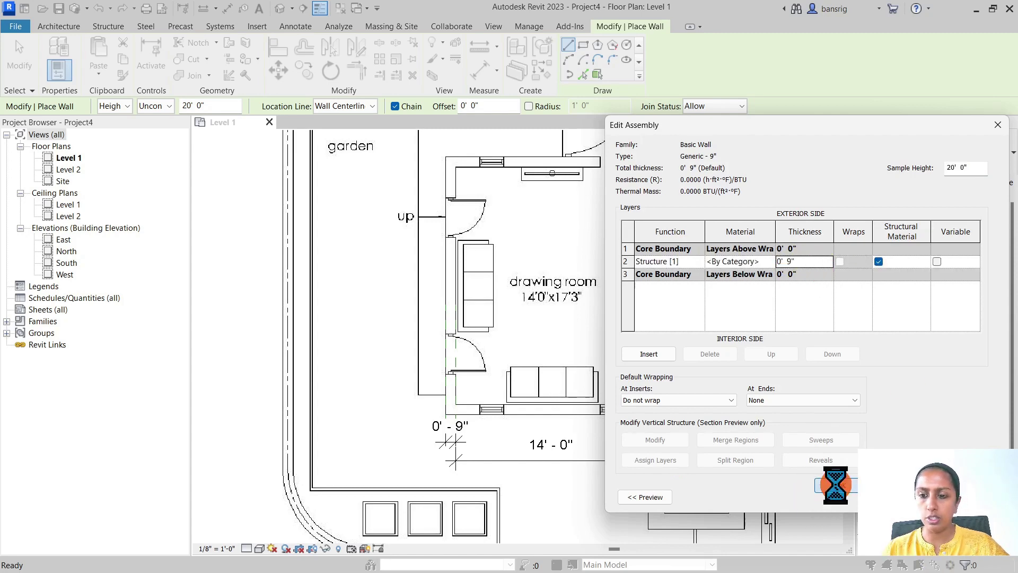
left_click(841, 488)
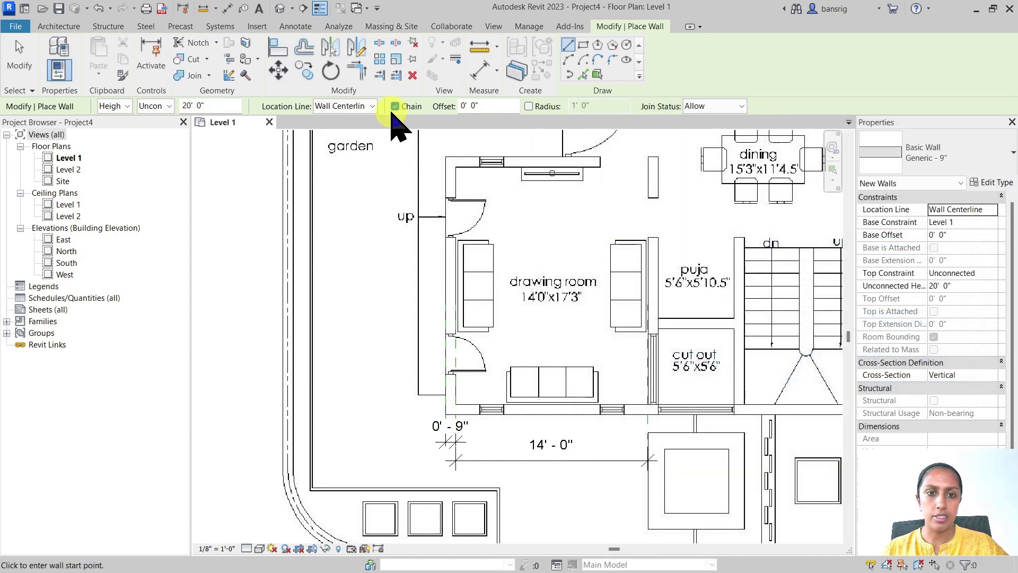
Step: Set the wall location line to Finish Face: Exterior and begin choosing the top constraint
left_click(372, 106)
left_click(368, 140)
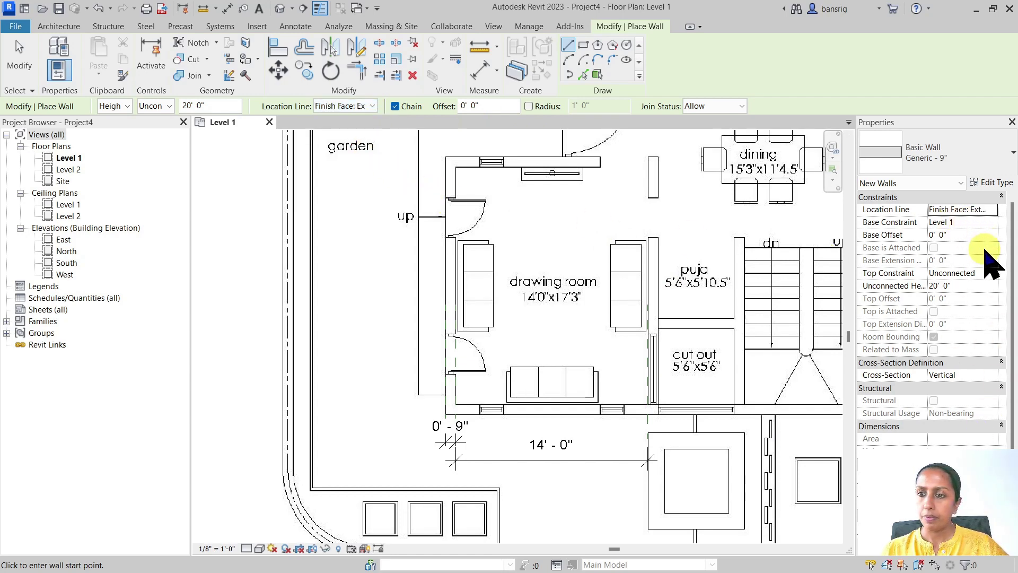
left_click(988, 273)
Step: Set walls up to Level 2 and chain four walls through the room's corners, closing the loop
left_click(972, 307)
scroll(448, 152, "up", 6)
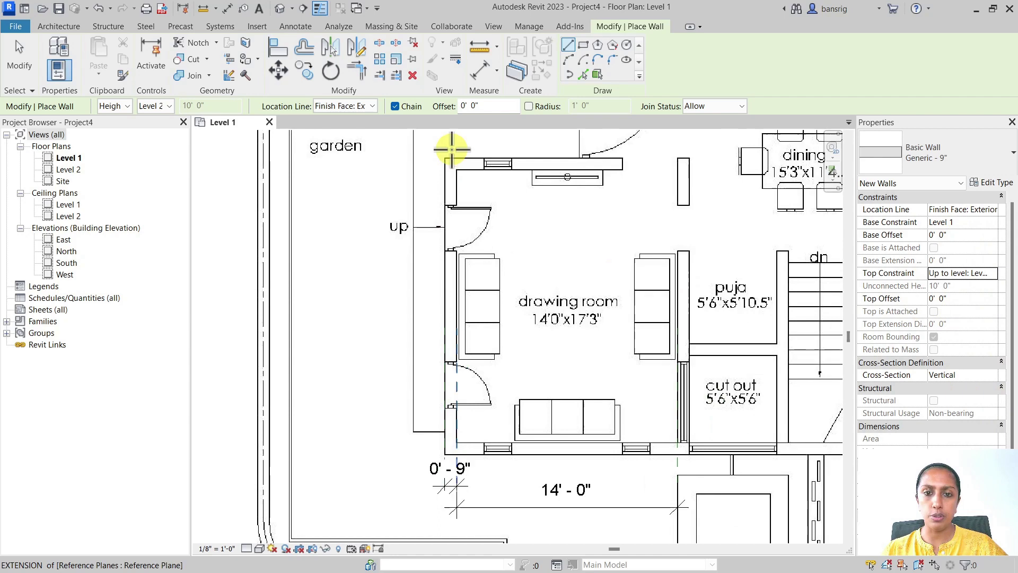
left_click(424, 181)
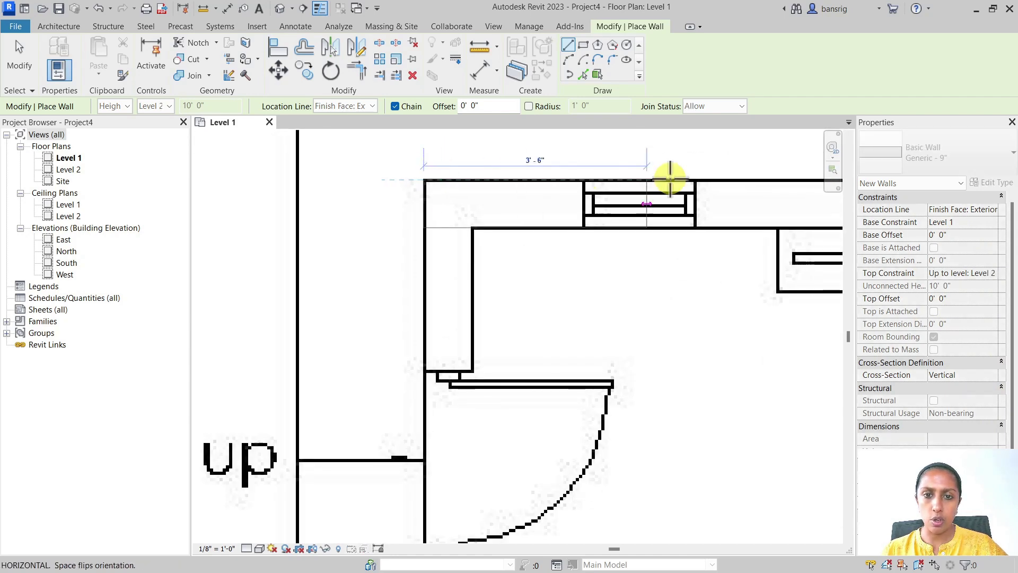
scroll(762, 197, "down", 3)
scroll(661, 175, "up", 3)
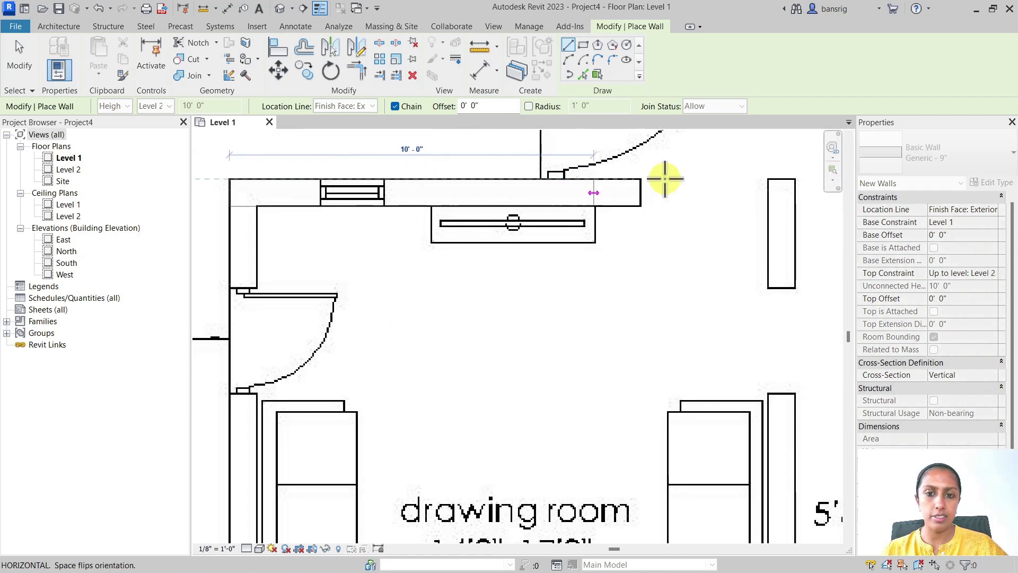
left_click(794, 183)
middle_click_drag(782, 459, 757, 184)
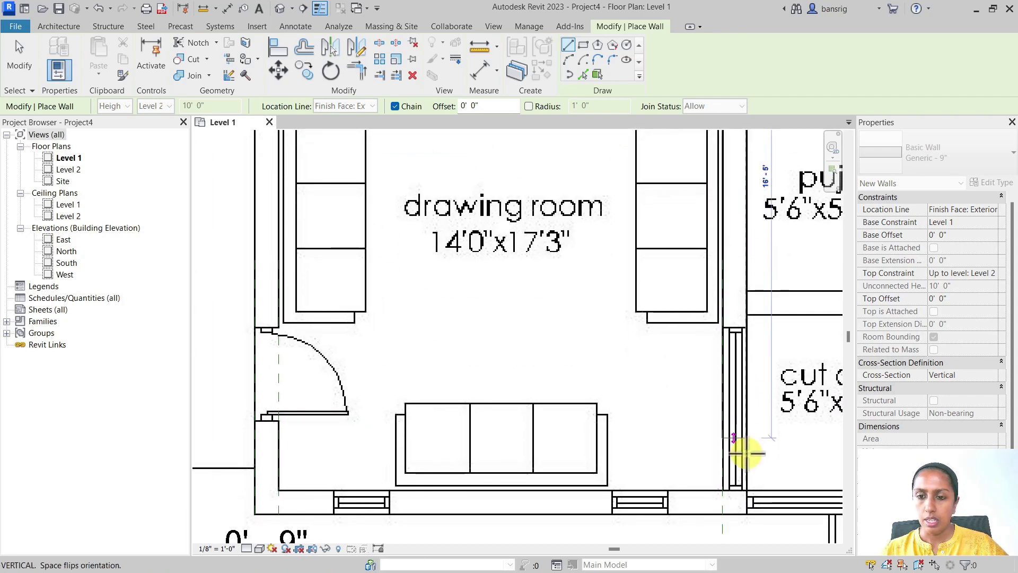
left_click(748, 514)
left_click(252, 511)
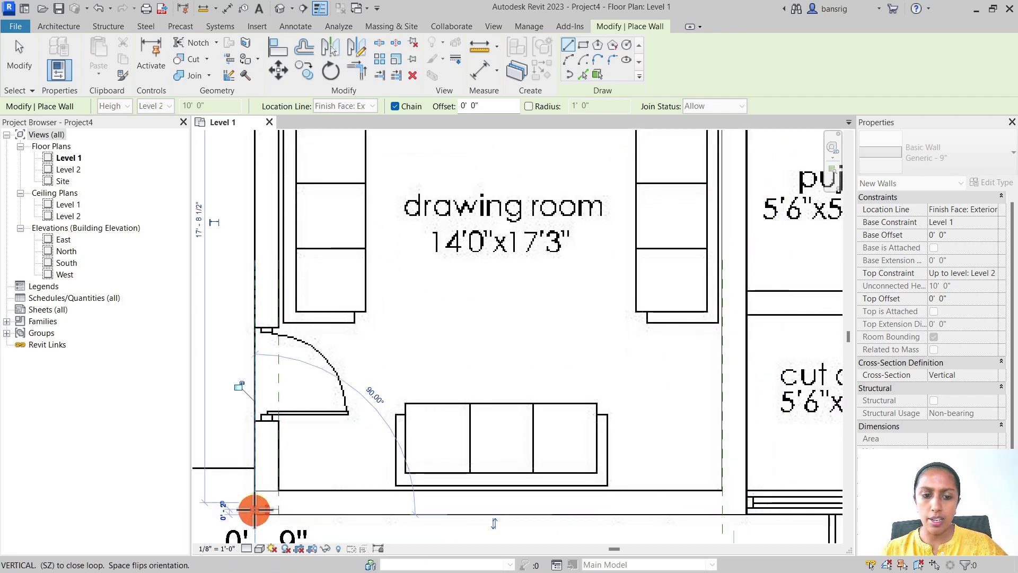
middle_click_drag(254, 260, 281, 498)
left_click(285, 171)
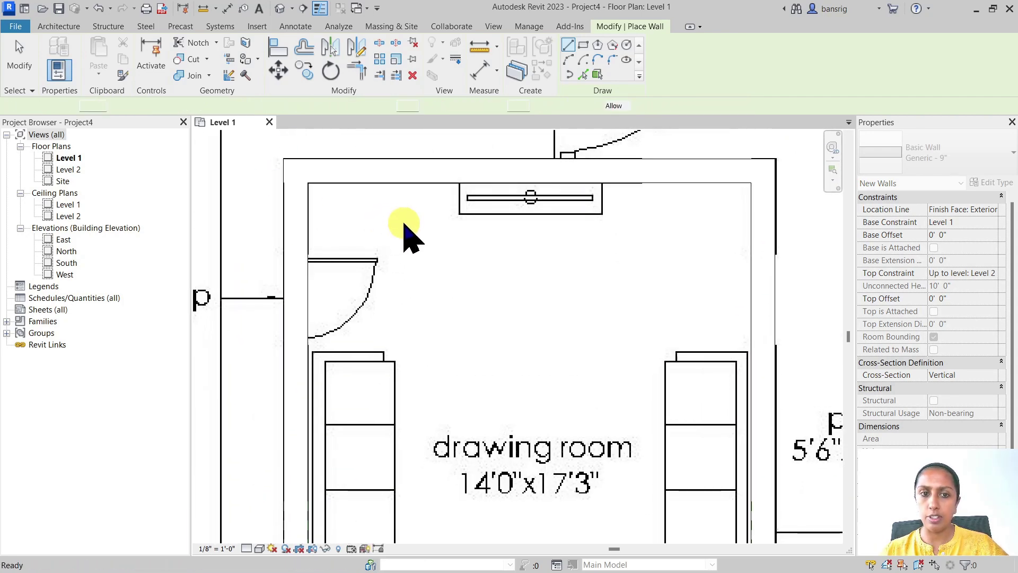
Step: Dimension the room width and move the right wall so it reads 14'-0"
key("Escape")
key("d")
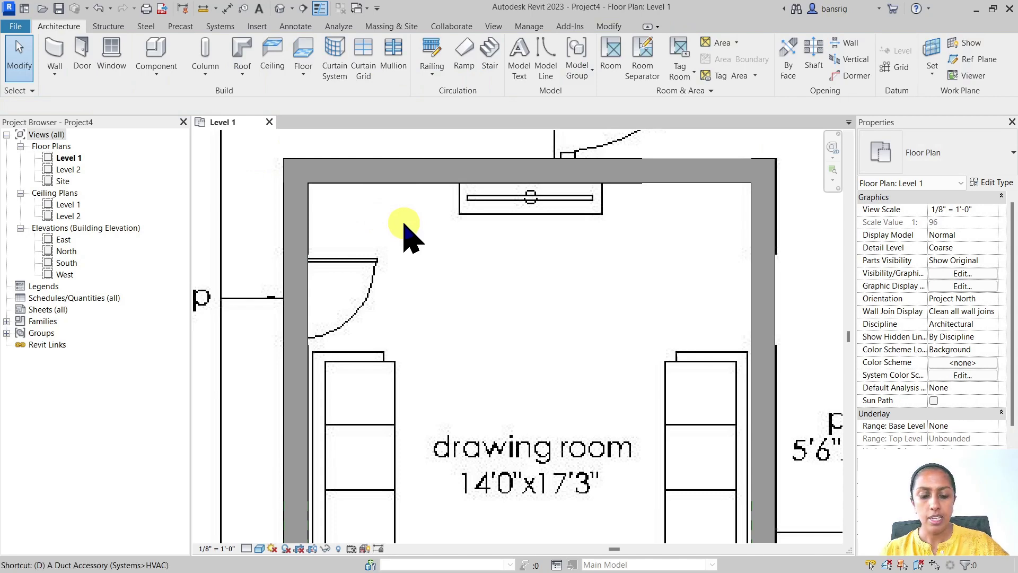
key("i")
left_click(310, 227)
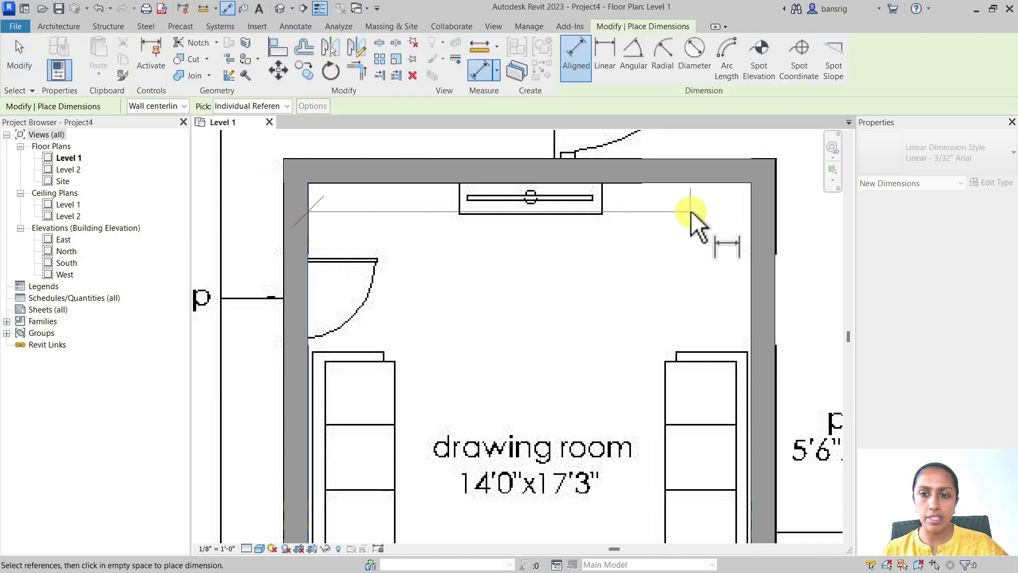
left_click(747, 219)
left_click(667, 275)
key("Escape")
key("Escape")
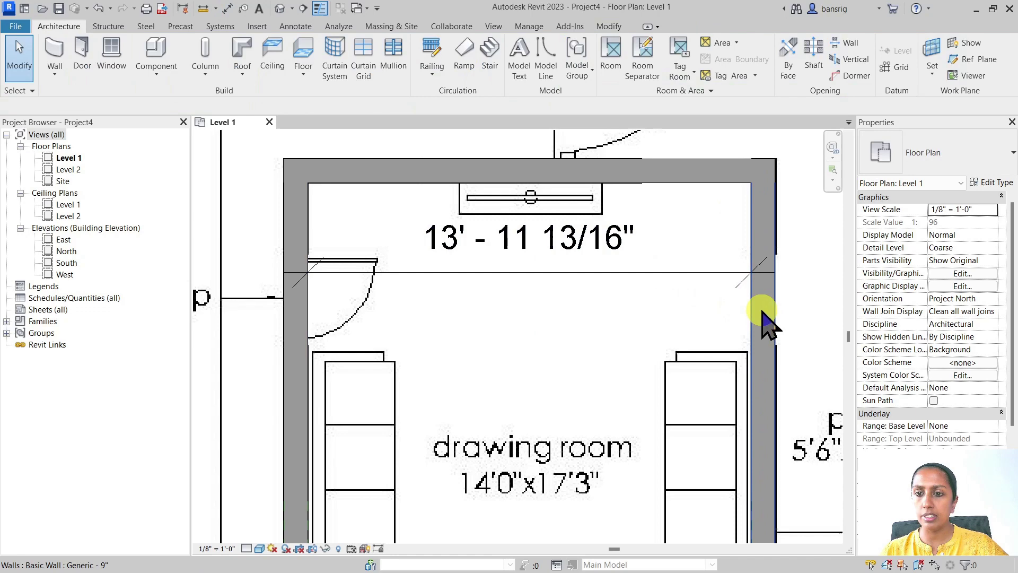
left_click(763, 318)
left_click(522, 247)
type("14")
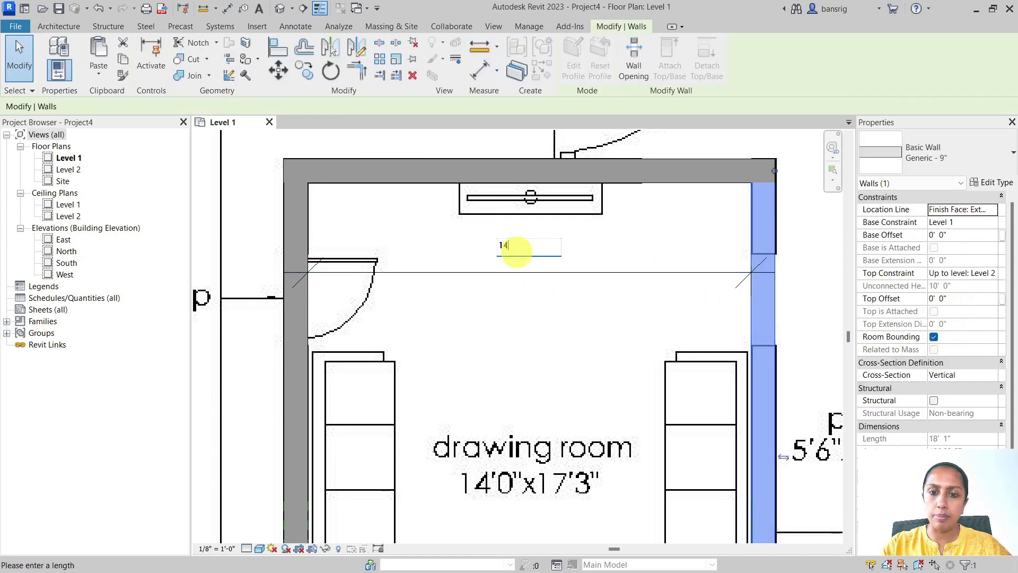
key("Return")
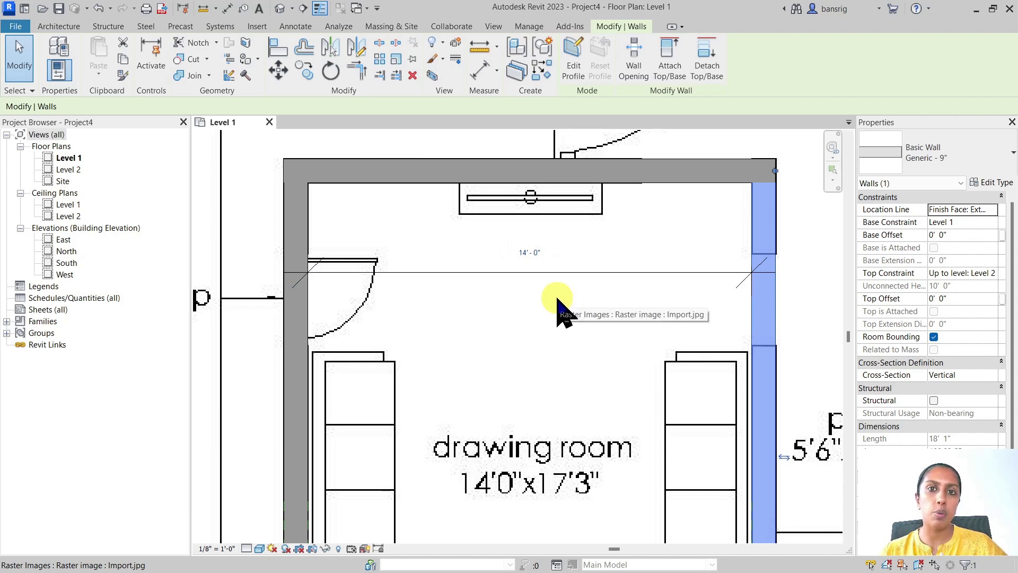
key("Escape")
Step: Dimension the room depth and move the bottom wall so it reads 17'-3"
key("d")
key("i")
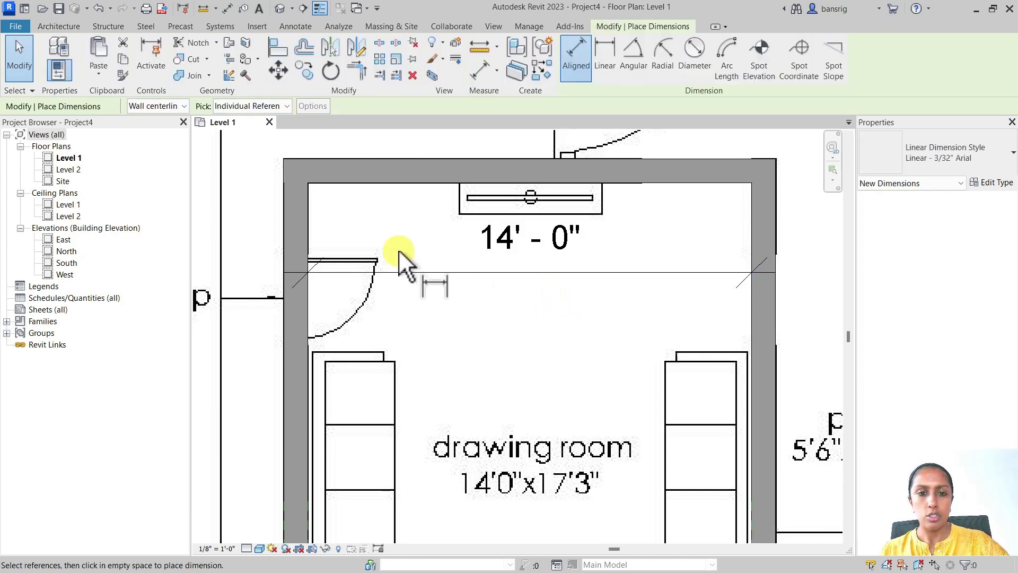
left_click(373, 180)
scroll(451, 355, "down", 3)
scroll(431, 422, "up", 2)
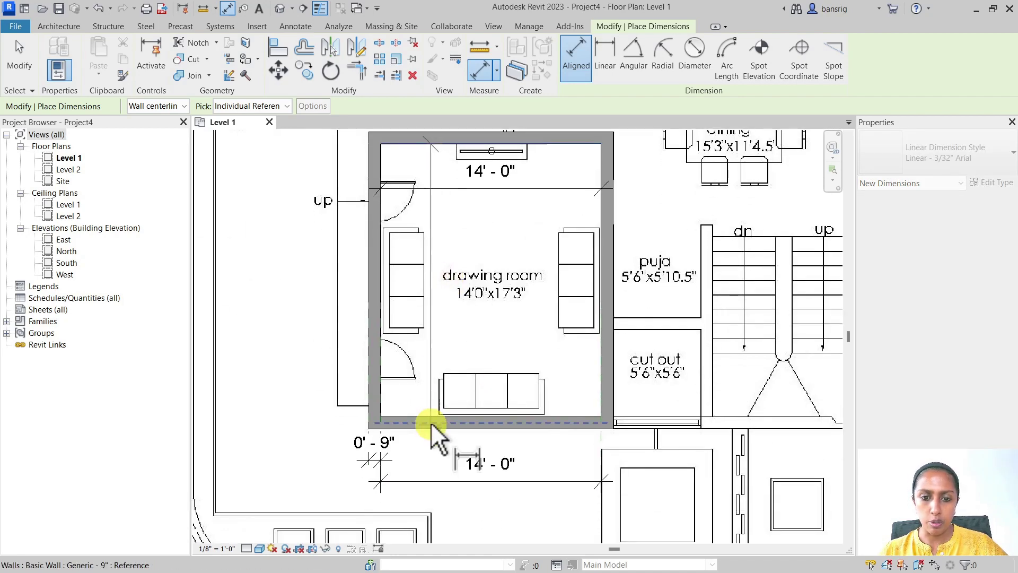
left_click(431, 421)
left_click(453, 340)
key("Escape")
key("Escape")
left_click(492, 417)
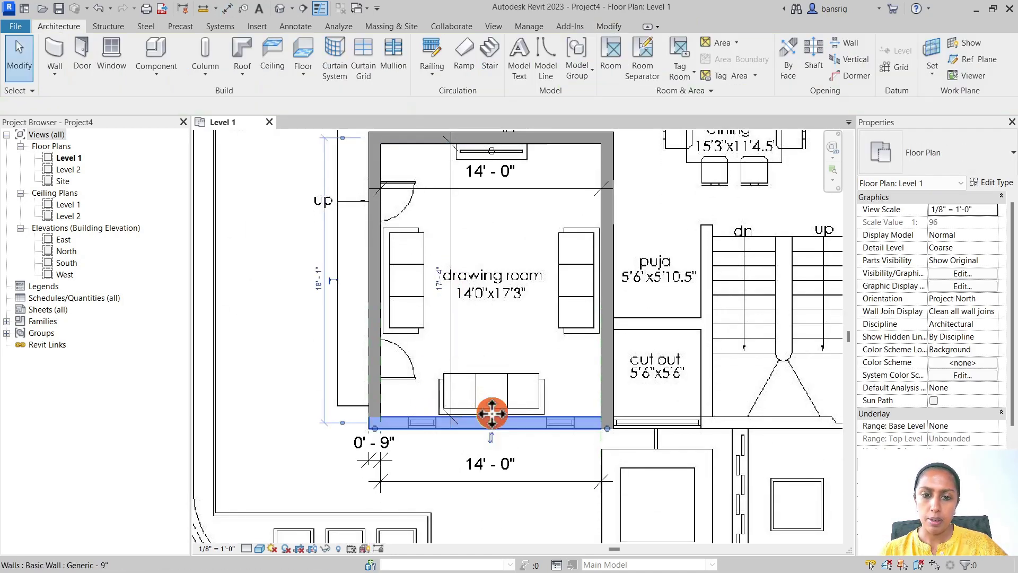
left_click(439, 277)
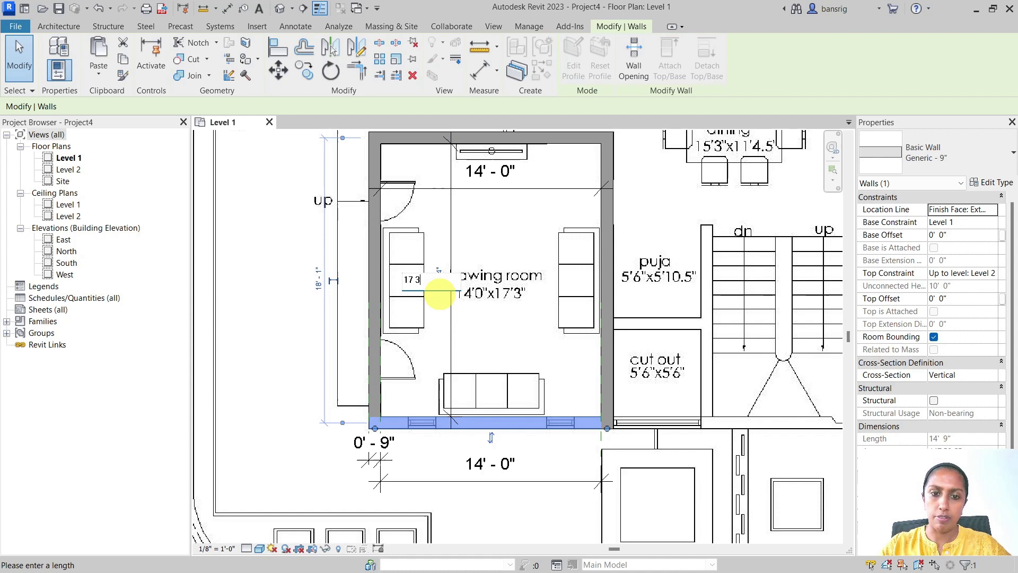
key("Return")
key("Escape")
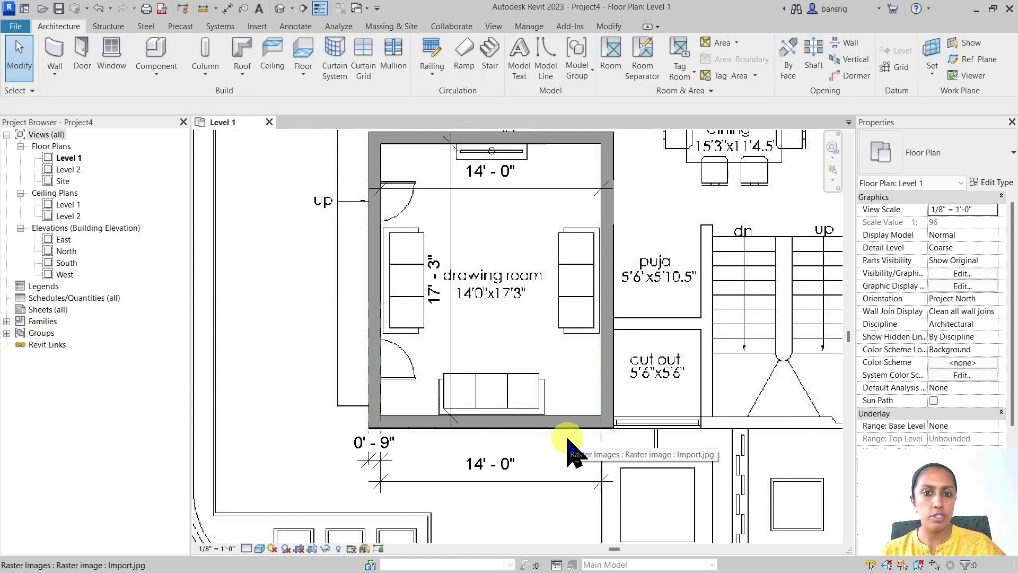
Step: Unload the Import.jpg image link via Insert > Manage Links > Images
left_click(256, 26)
left_click(379, 70)
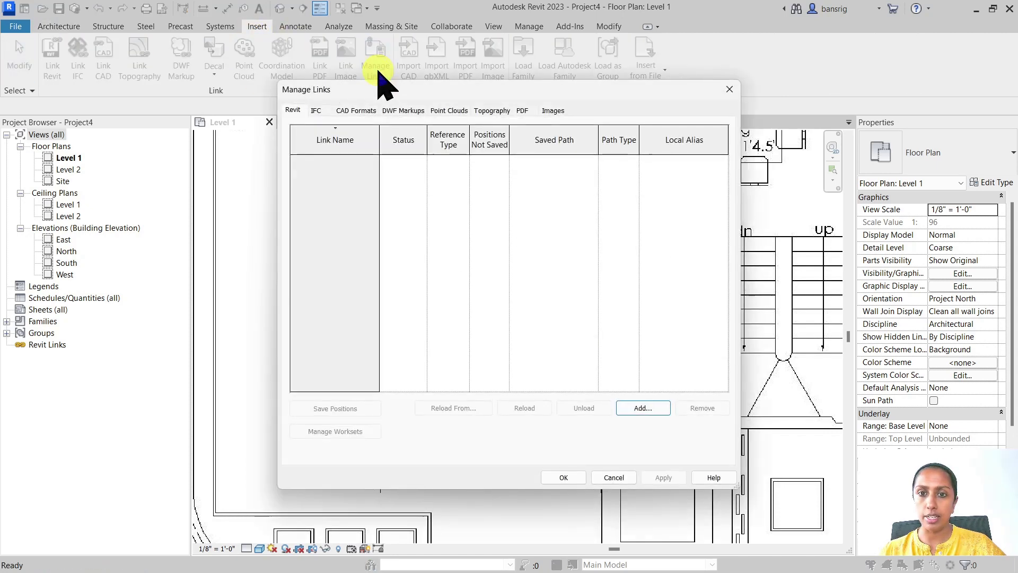
left_click(552, 110)
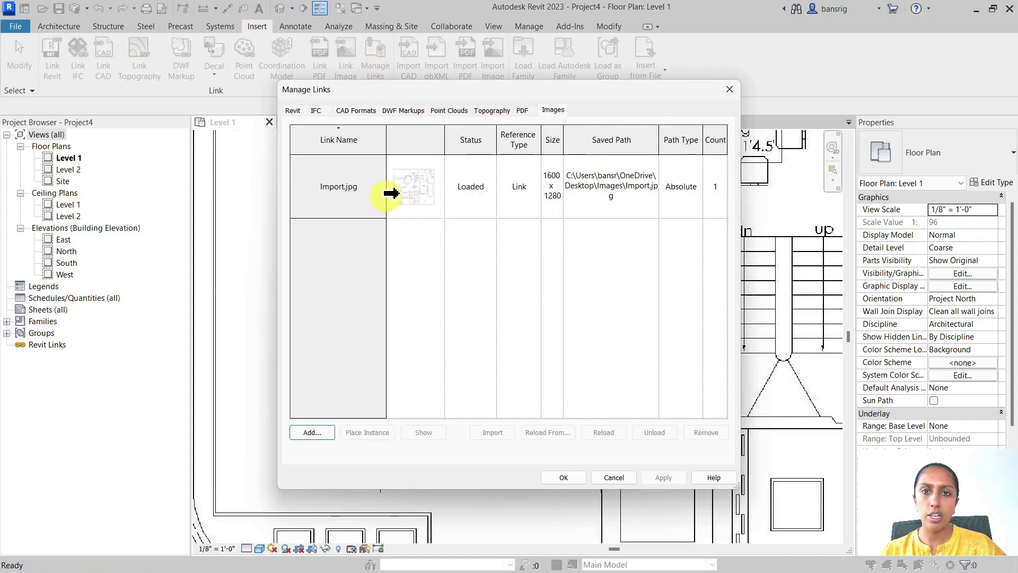
mouse_move(392, 193)
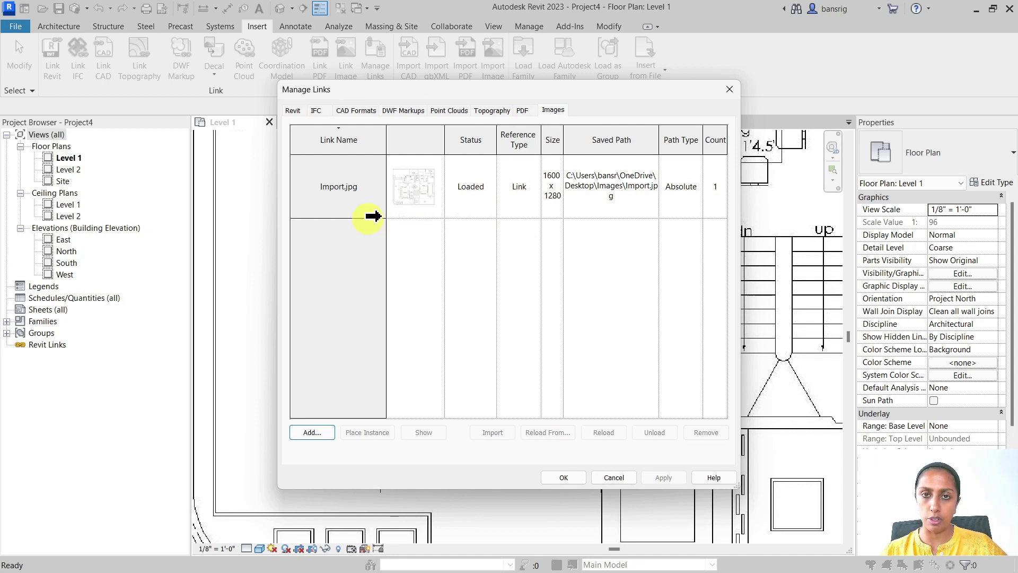
mouse_move(374, 212)
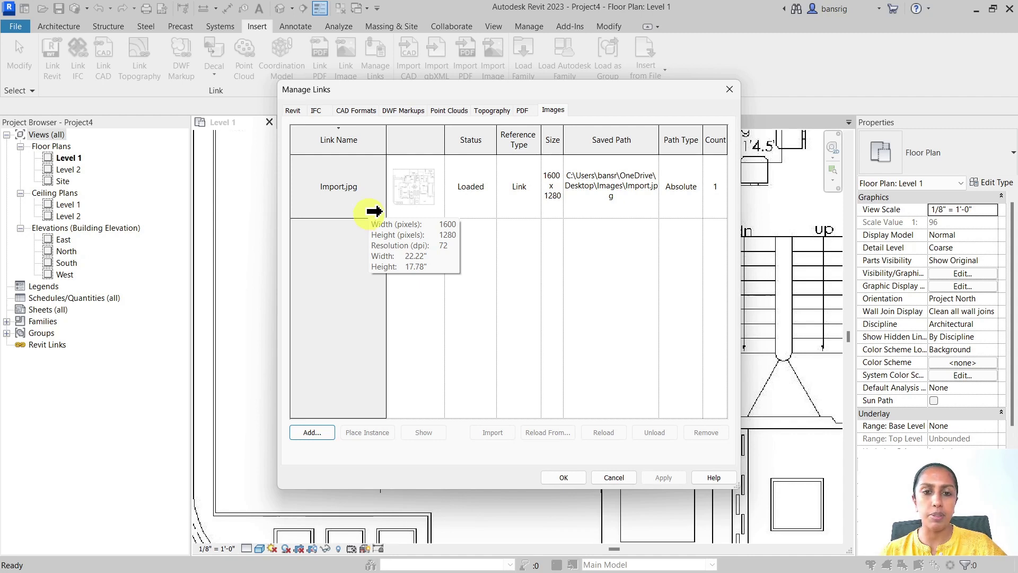
left_click(374, 190)
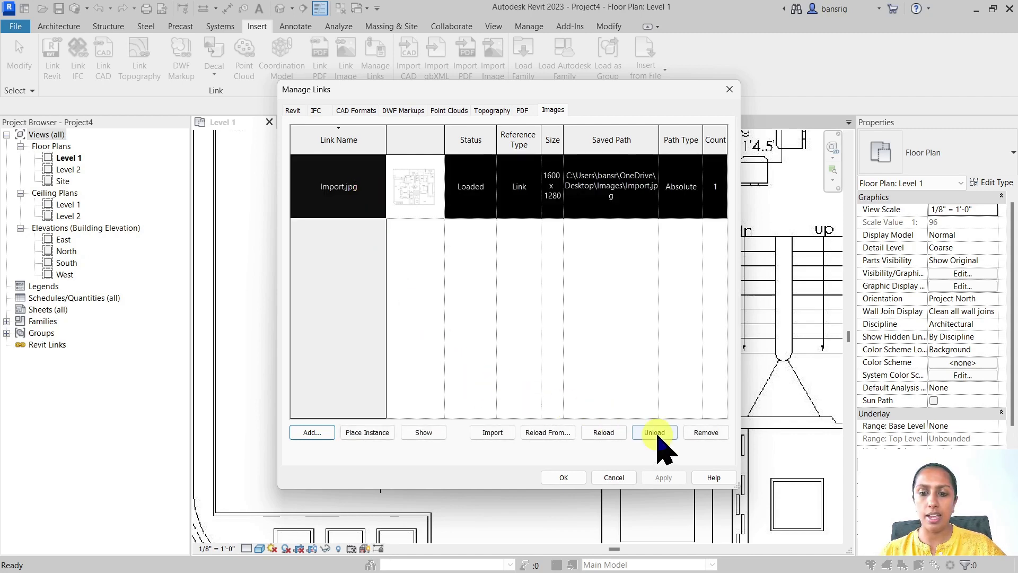
left_click(656, 433)
left_click(564, 477)
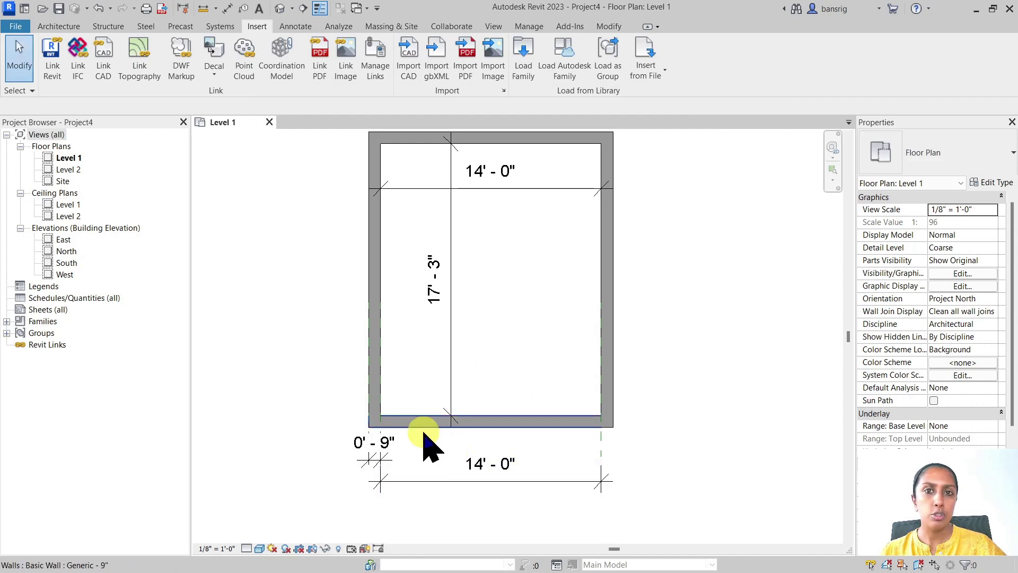
scroll(427, 425, "down", 5)
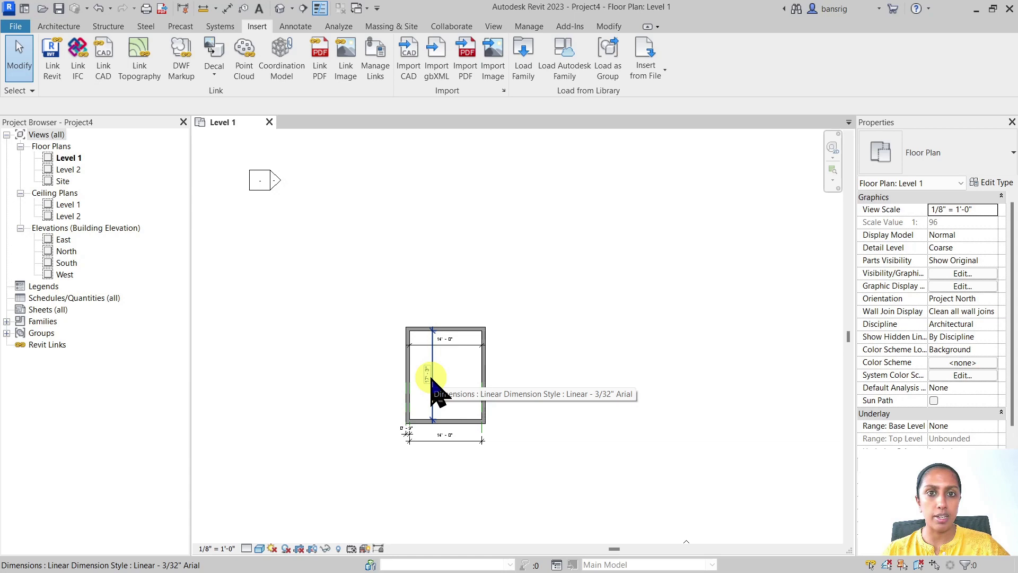
Step: Reload the Import.jpg link, then delete the placed floor-plan image from the view
left_click(373, 57)
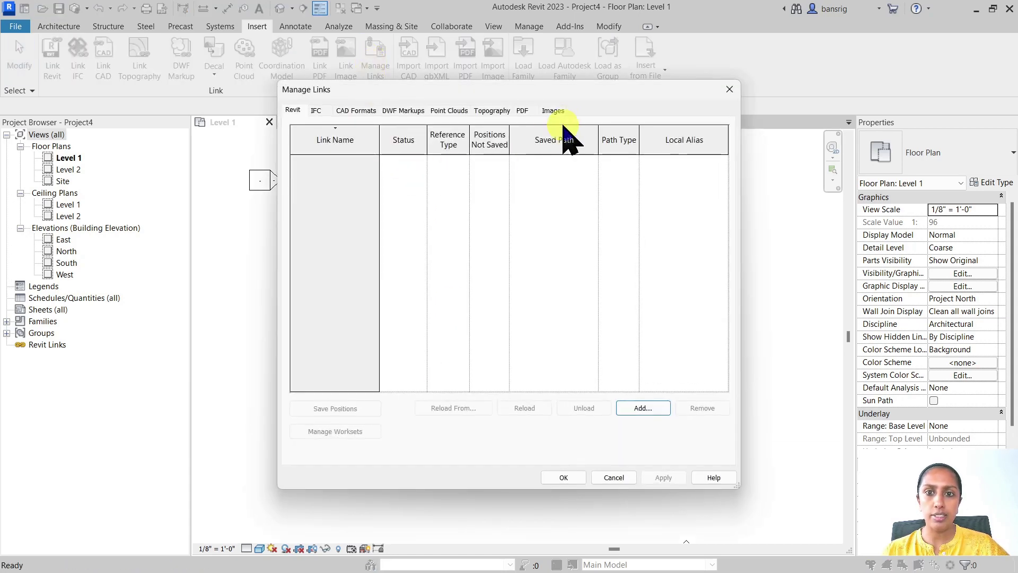
left_click(556, 111)
left_click(352, 197)
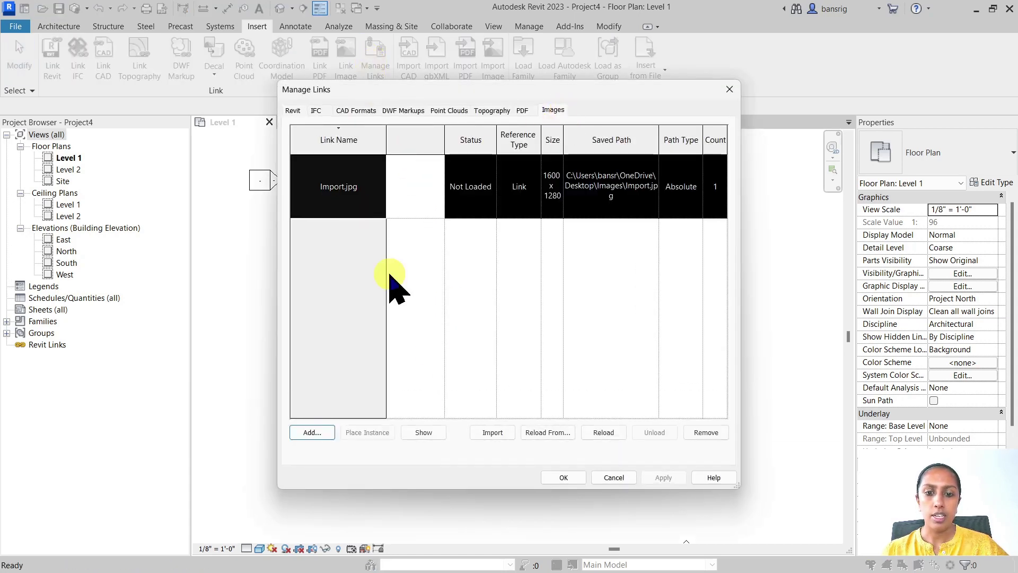
left_click(600, 433)
left_click(562, 478)
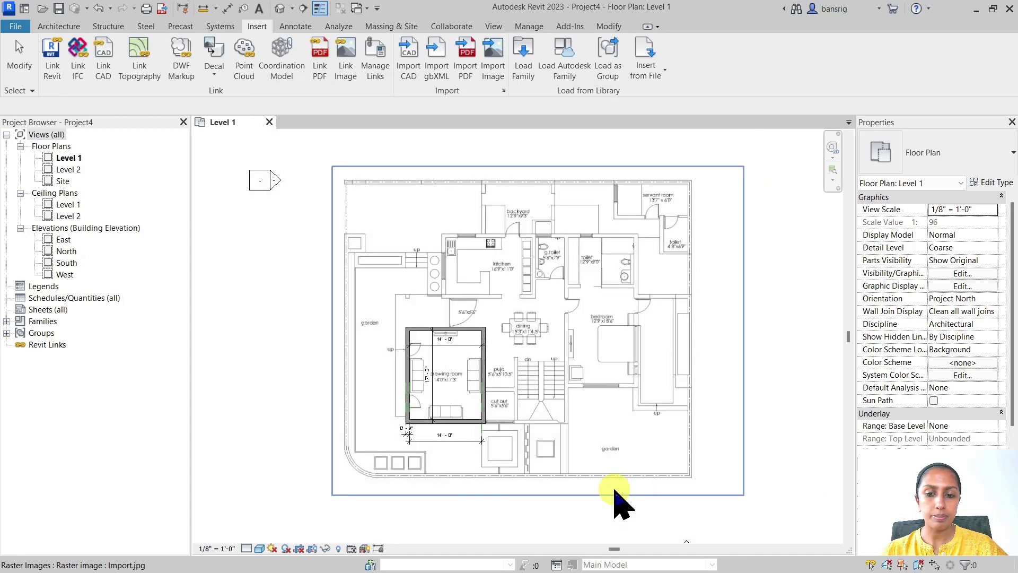
left_click(582, 430)
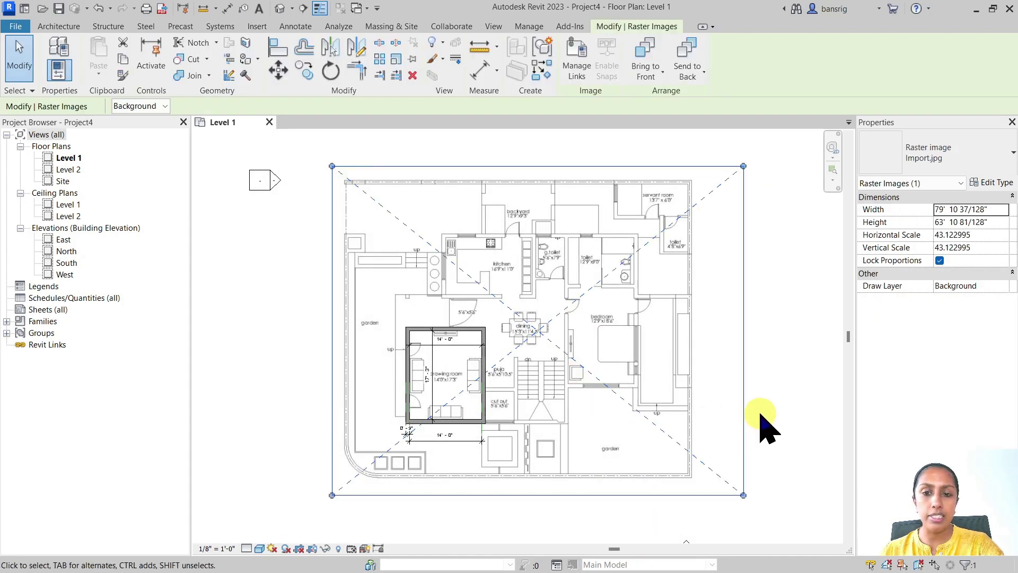
key("Delete")
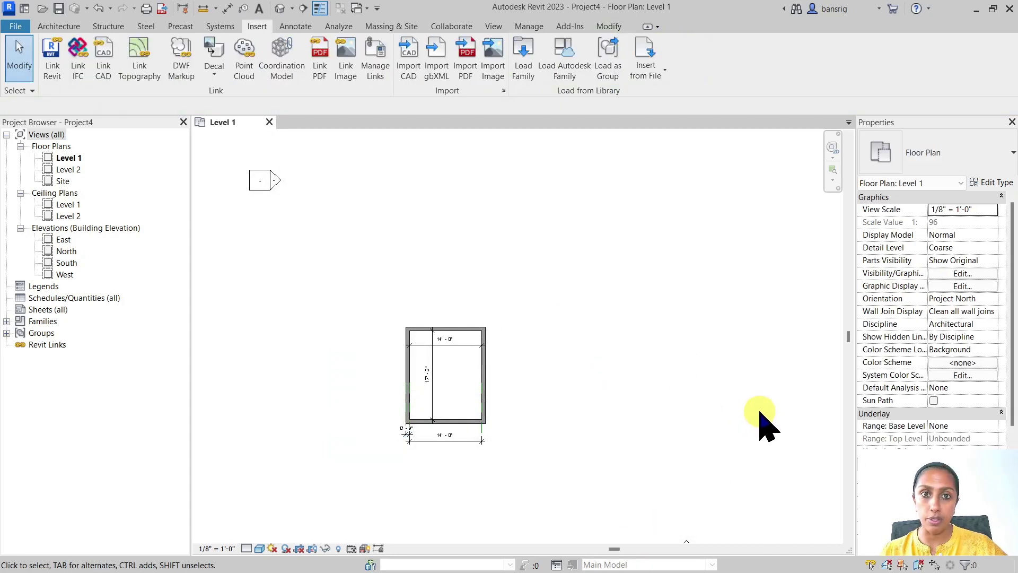
Step: Place a new instance of the linked Import.jpg image in the plan, then delete it
left_click(378, 63)
left_click(552, 110)
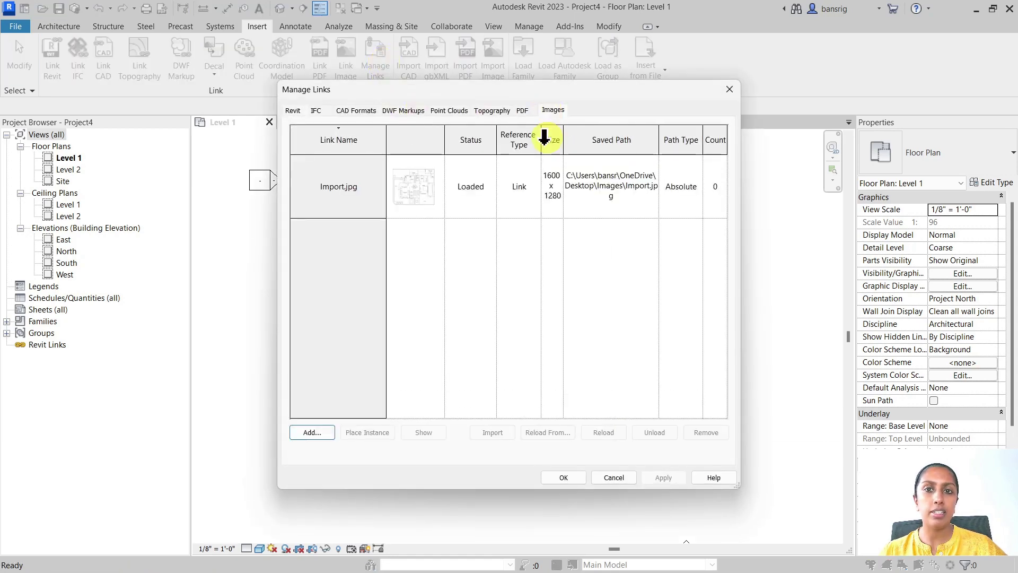
left_click(355, 189)
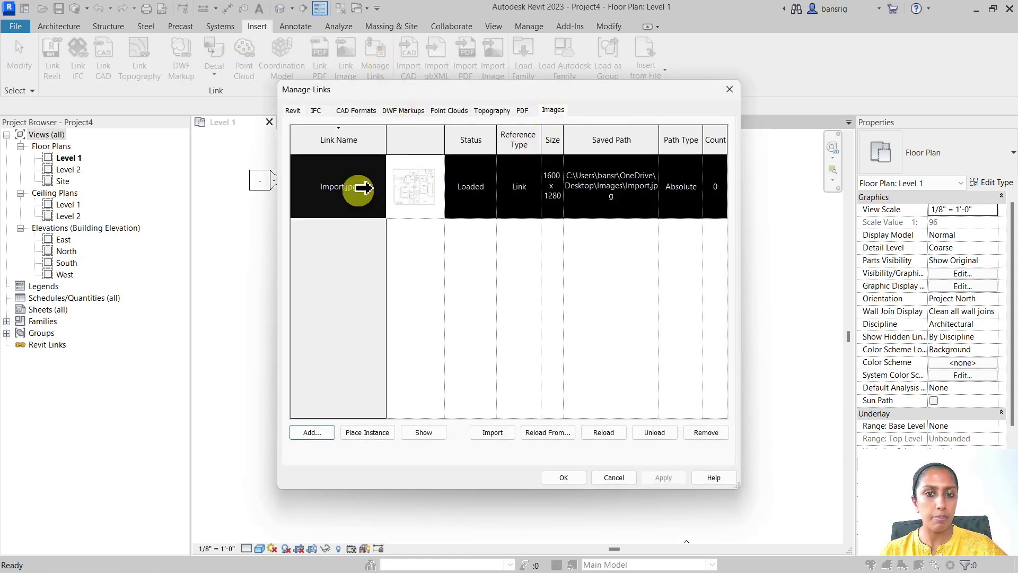
left_click(355, 434)
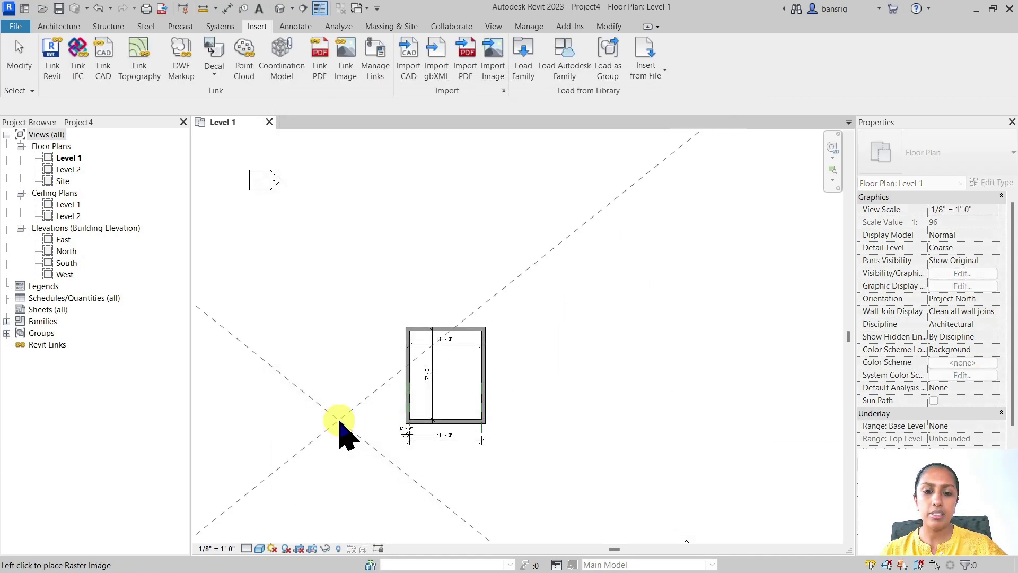
left_click(568, 297)
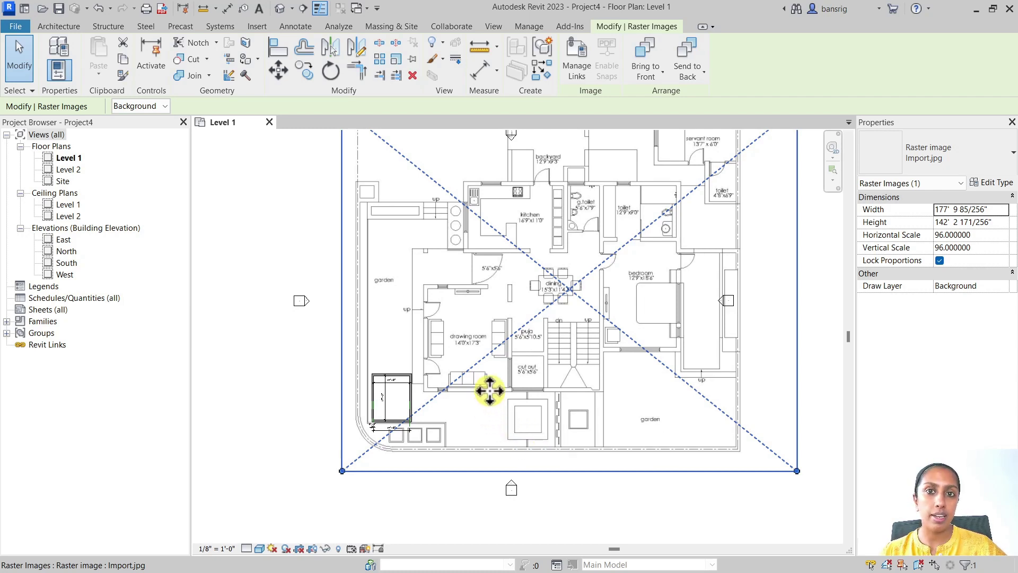
left_click(495, 360)
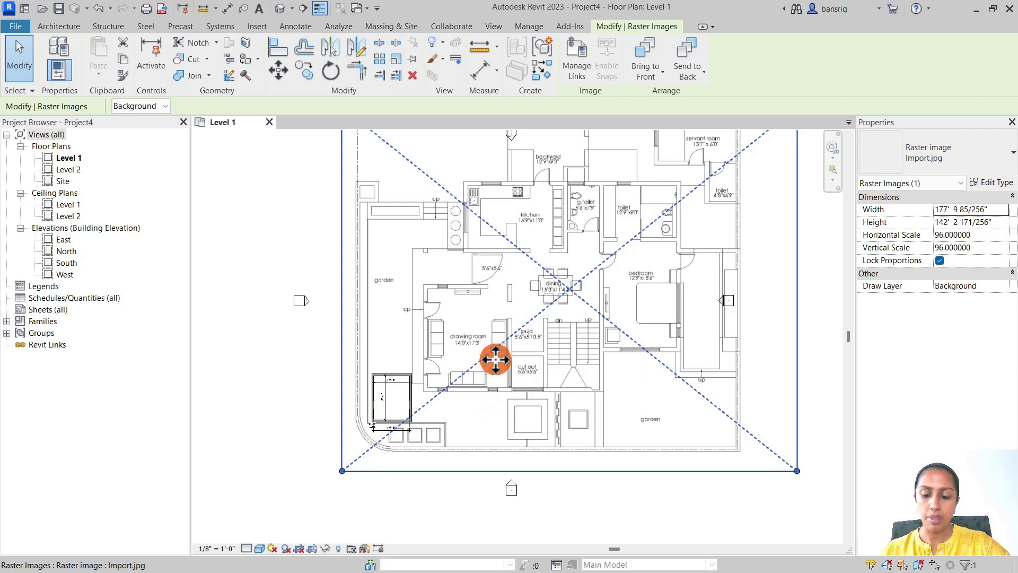
key("Delete")
Step: Remove Import.jpg from the Images list in Manage Links and confirm with OK
left_click(374, 59)
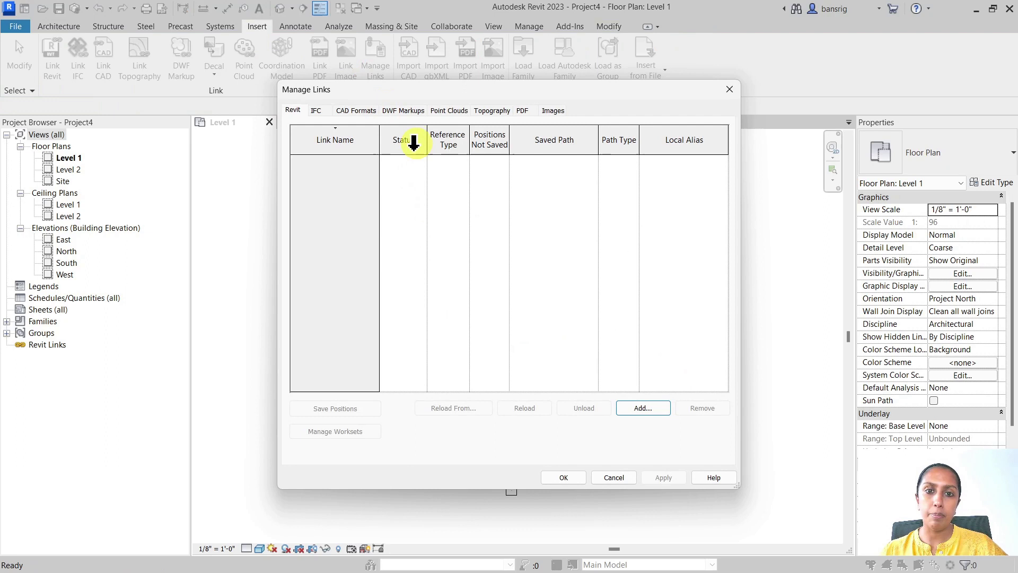
left_click(550, 111)
left_click(371, 190)
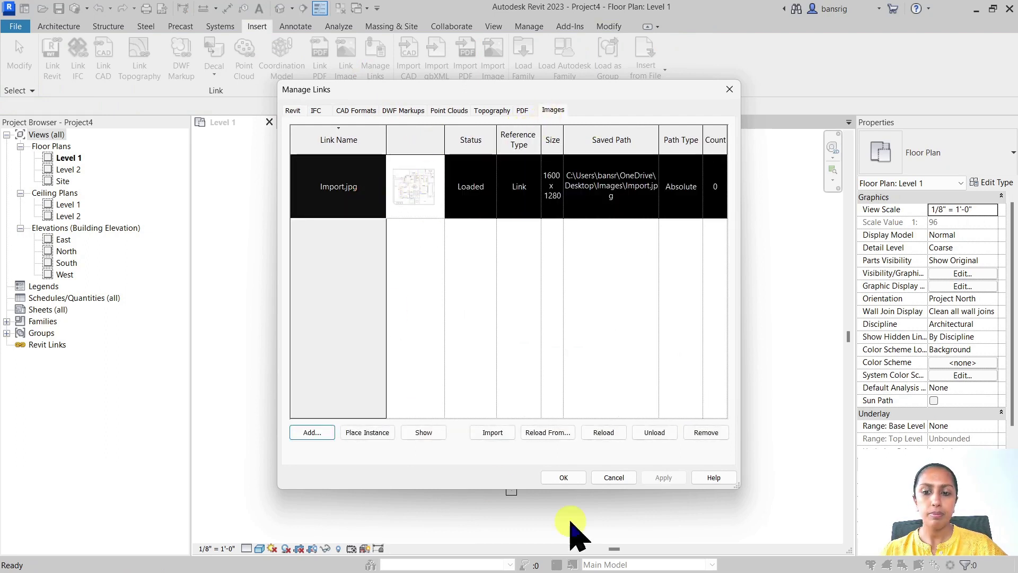
left_click(706, 432)
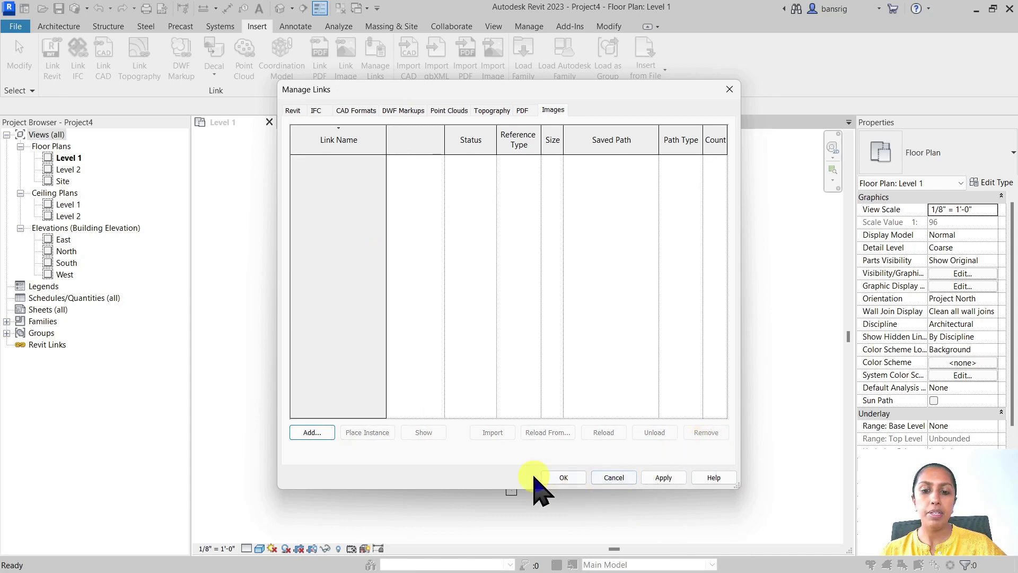
left_click(562, 476)
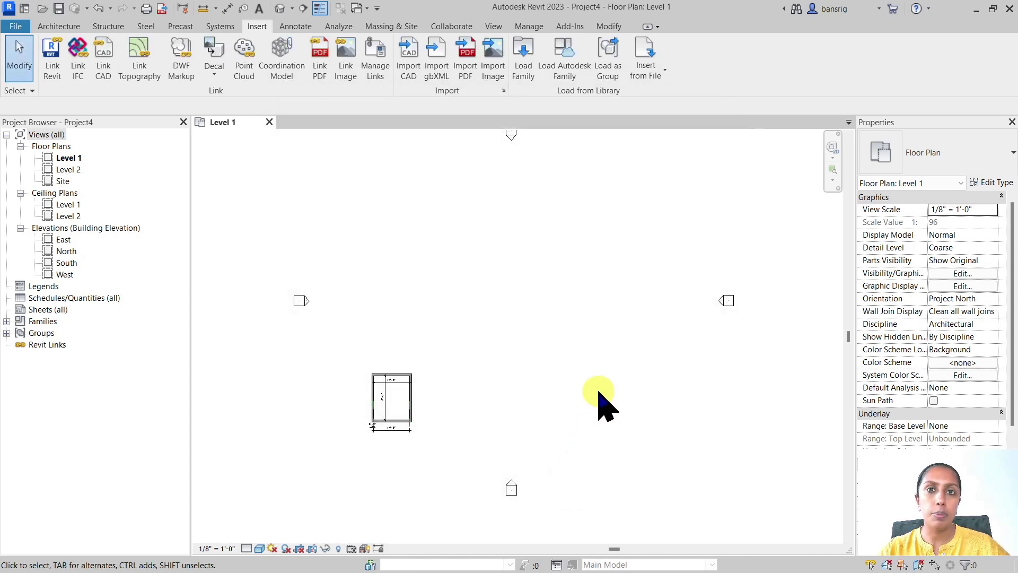
Step: Window-select the traced walls and dimensions and delete them
left_click_drag(334, 341, 488, 473)
key("Delete")
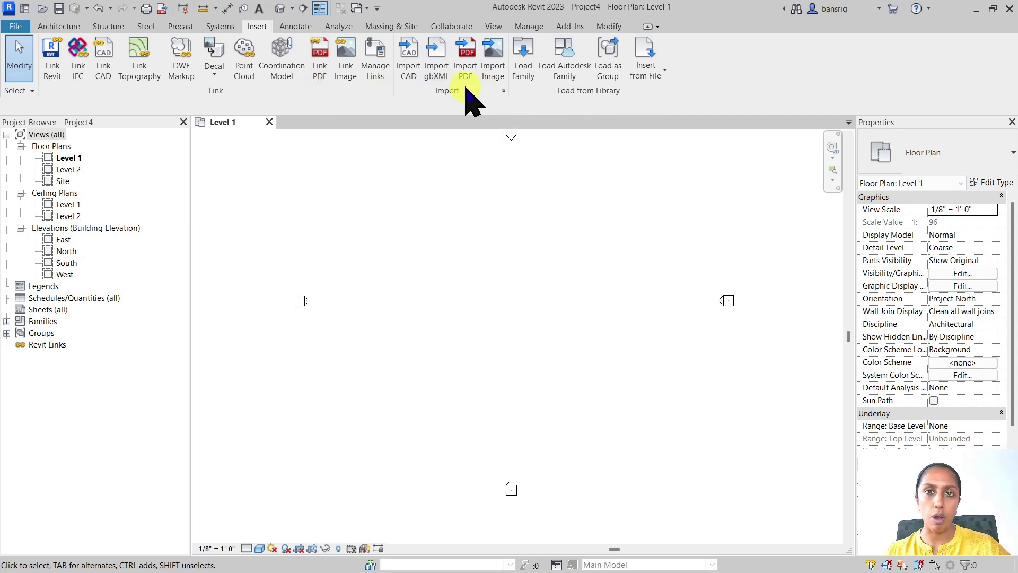
Step: Link Import.pdf from the Desktop PDF folder, checking page 1 and the 300 DPI resolution
left_click(320, 58)
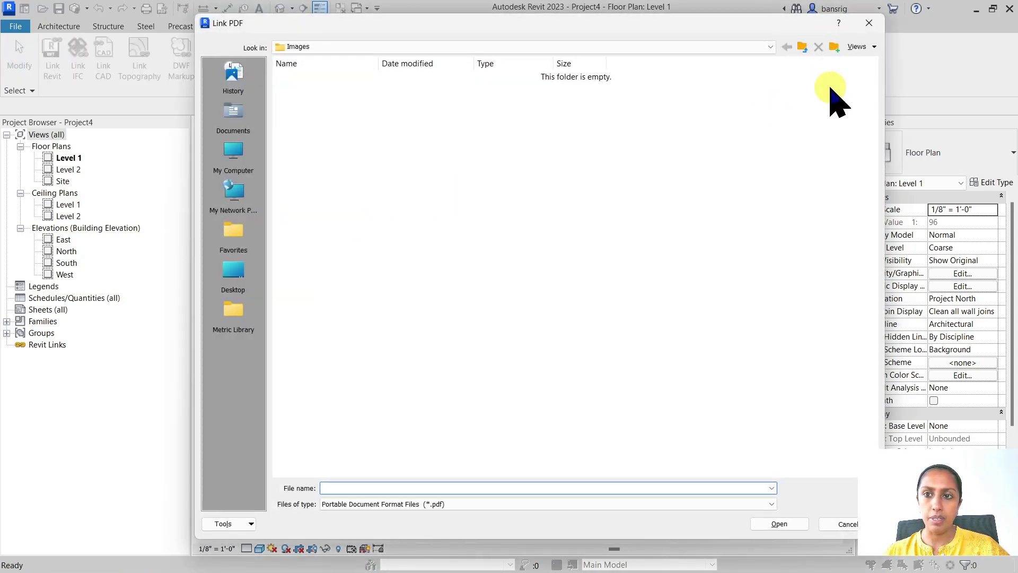
left_click(803, 46)
double_click(295, 89)
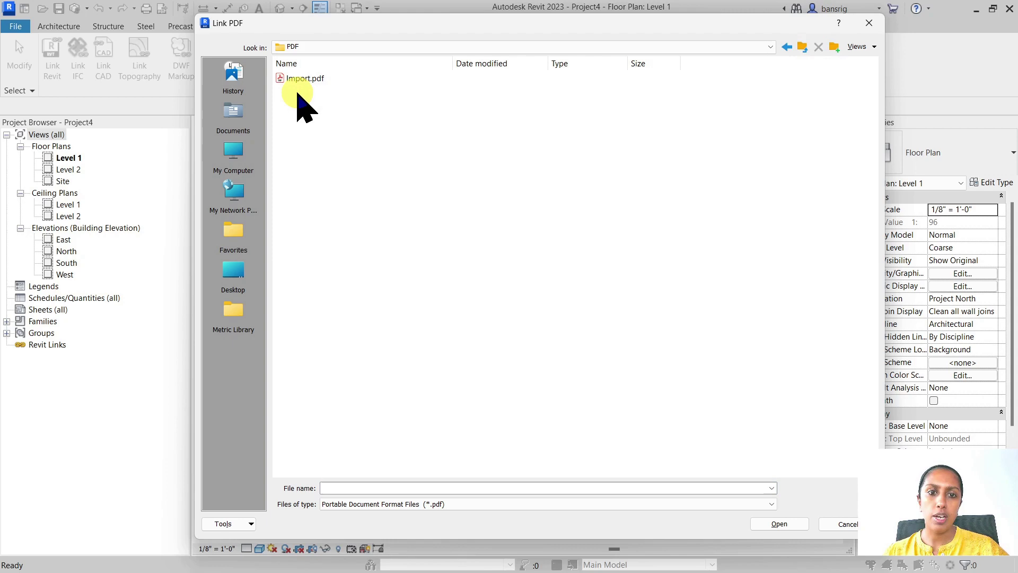
left_click(299, 80)
left_click(777, 524)
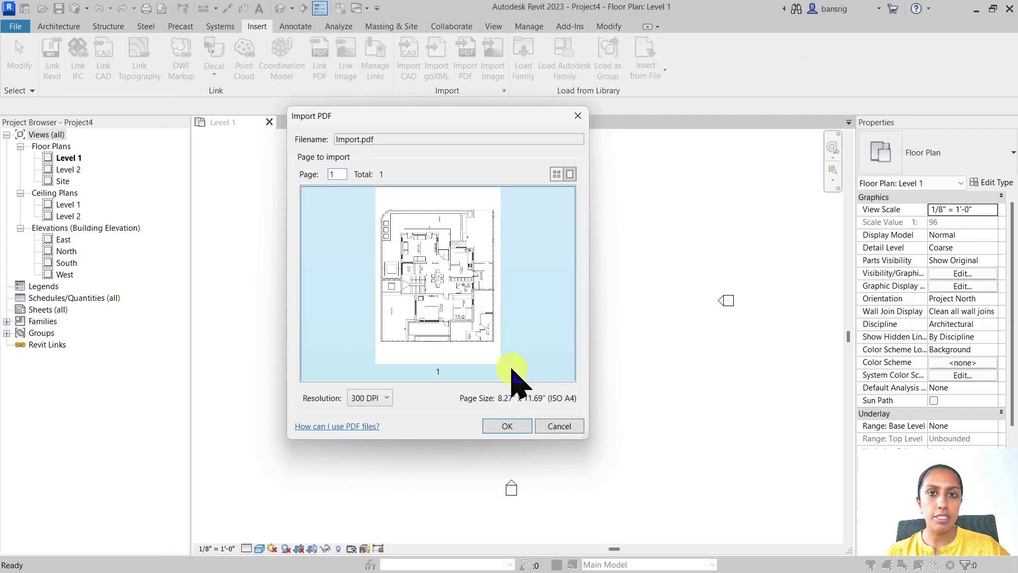
left_click(343, 177)
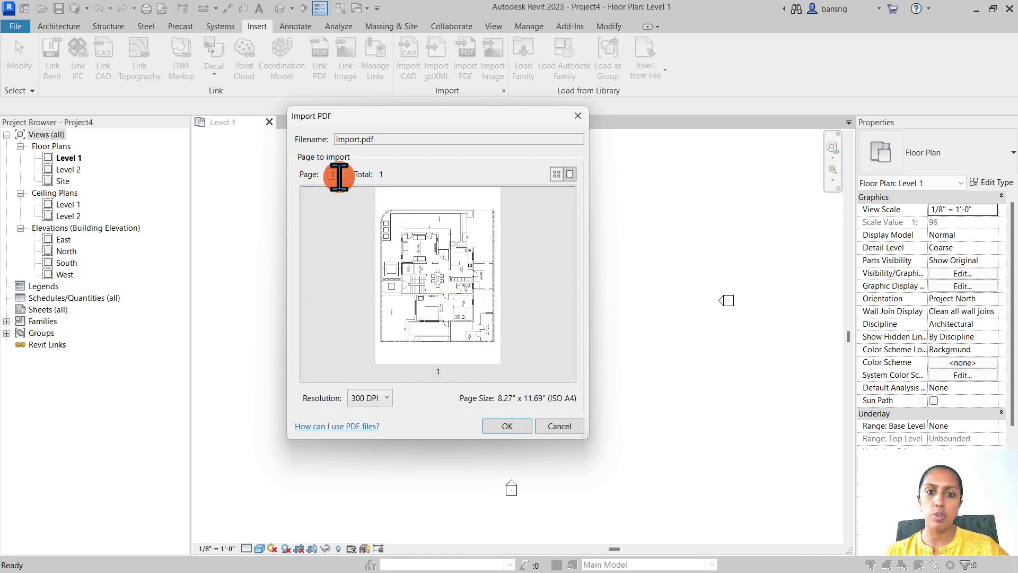
double_click(338, 176)
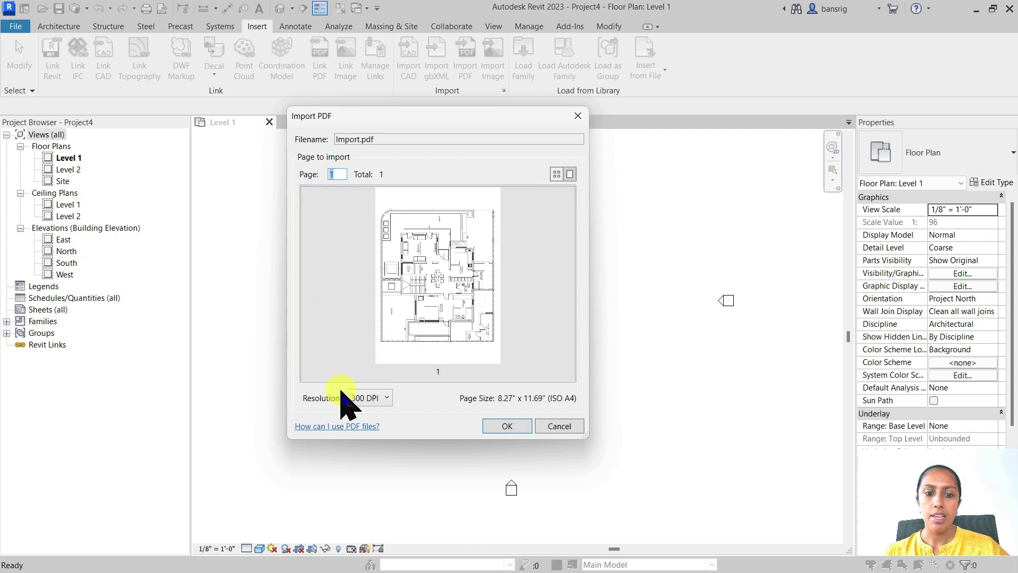
left_click(383, 402)
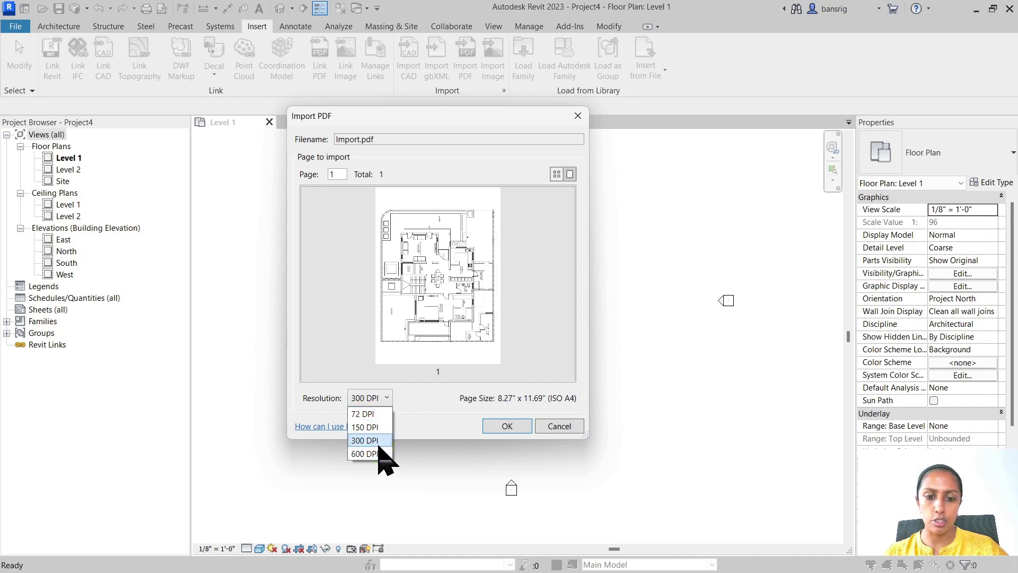
Step: Accept the import settings, place the Import.pdf plan and rotate it a quarter turn to landscape
left_click(489, 427)
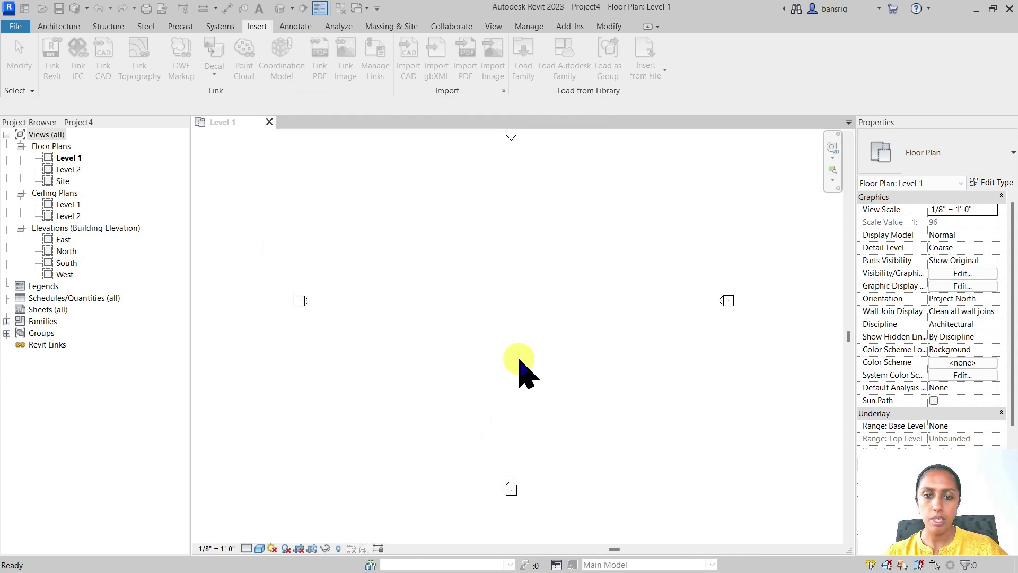
left_click(518, 328)
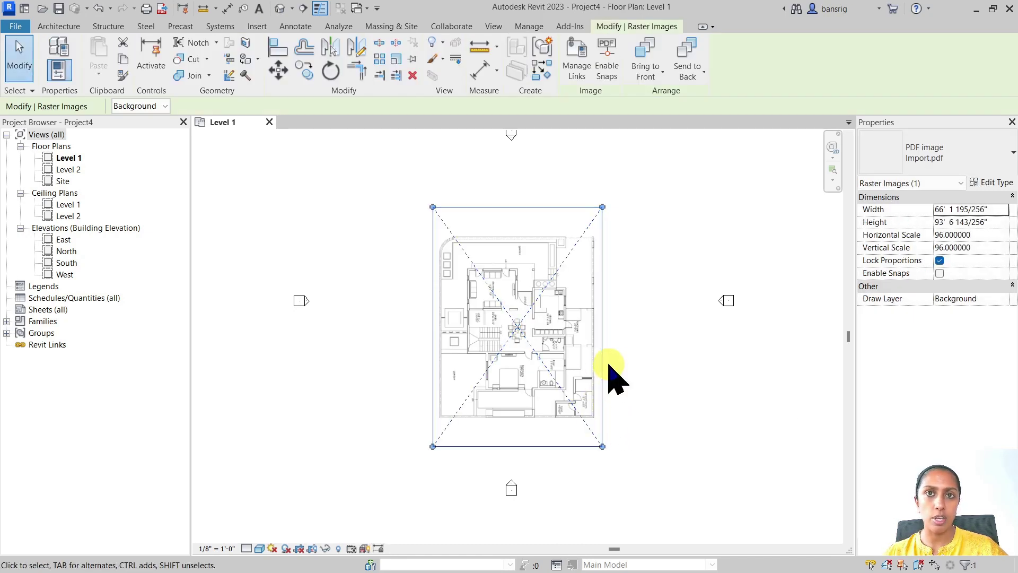
left_click(331, 72)
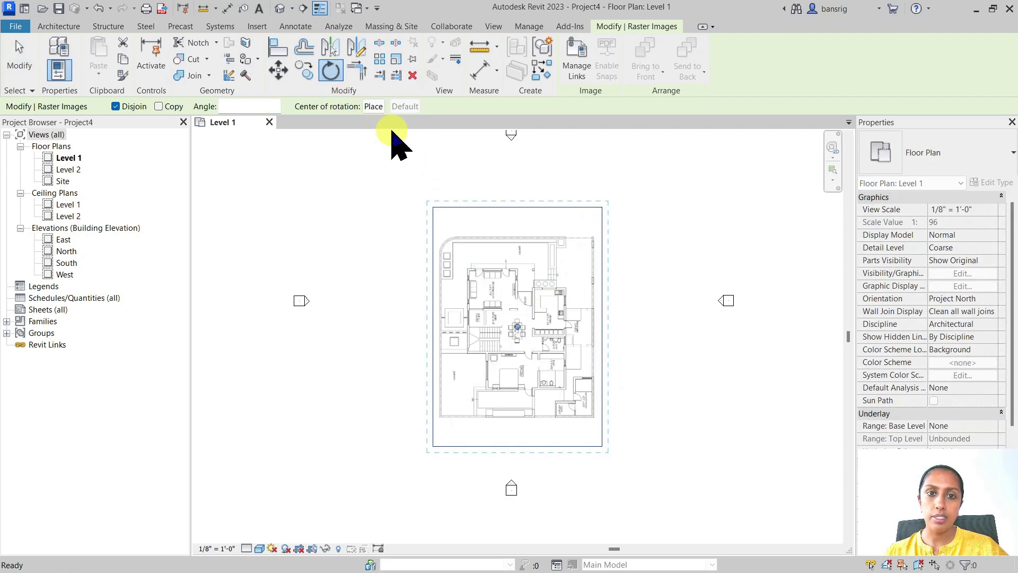
left_click(519, 161)
left_click(332, 224)
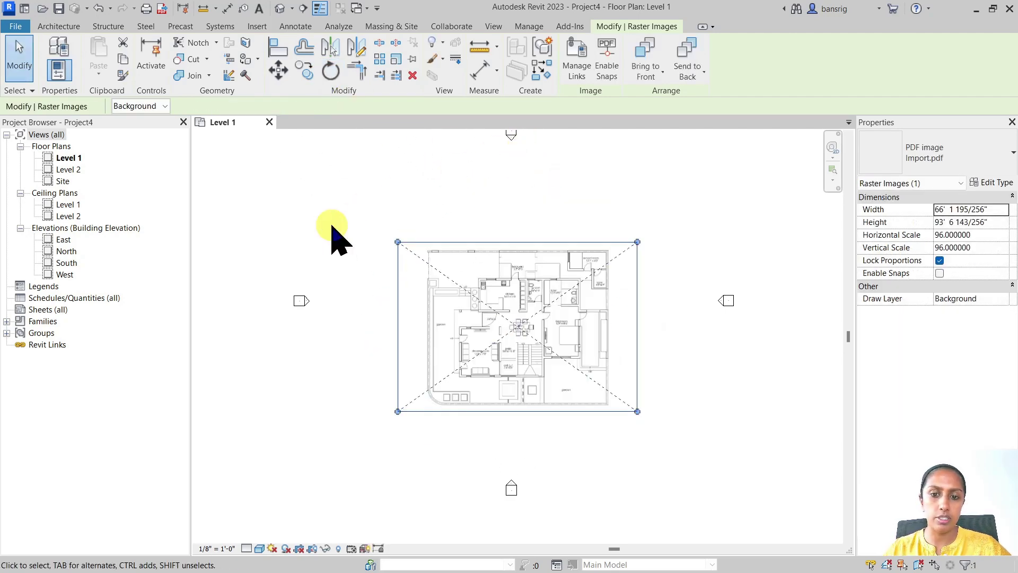
scroll(486, 379, "up", 3)
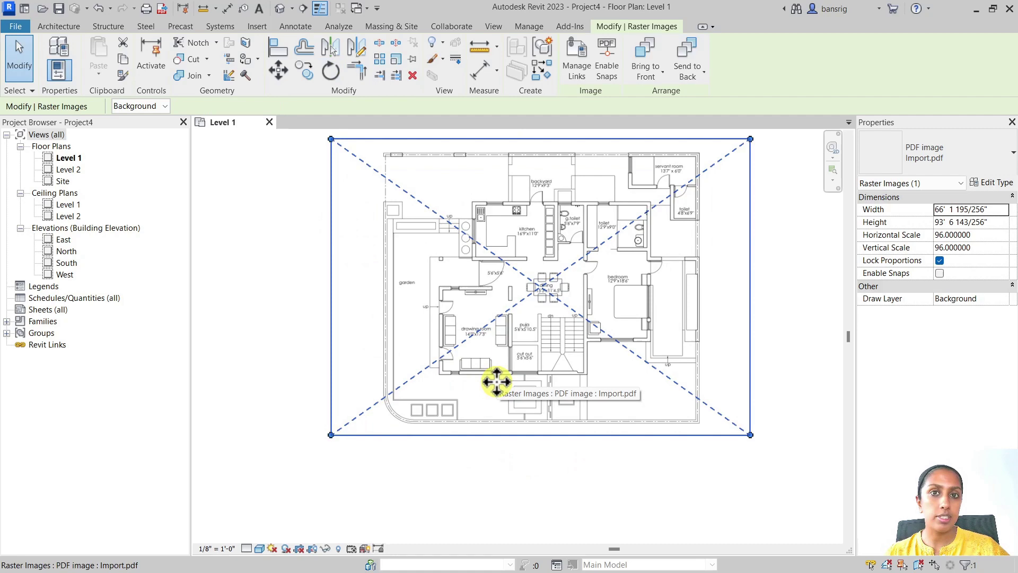
Step: Draw vertical reference planes along the drawing room's left wall and its right wall
left_click(295, 259)
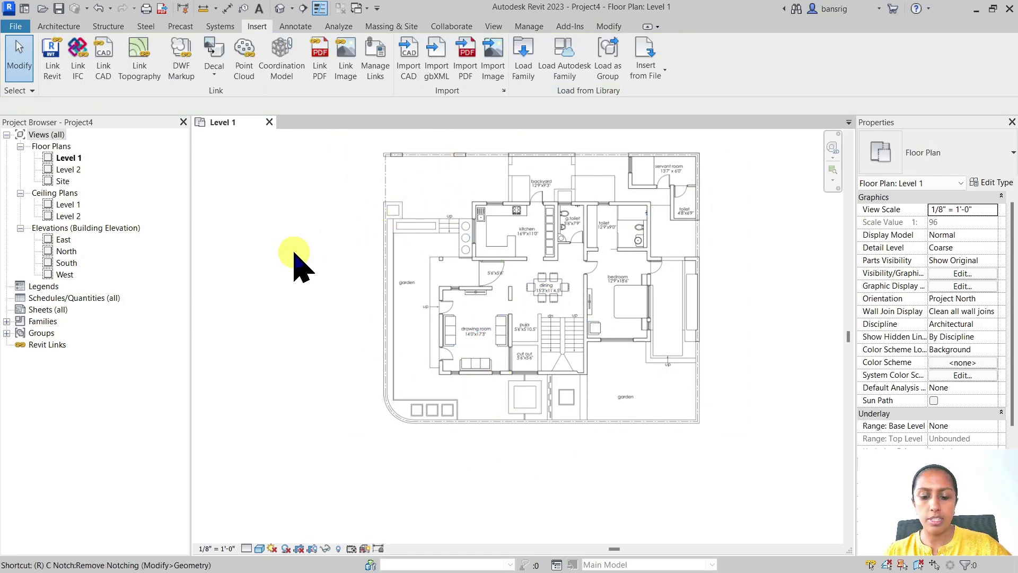
key("p")
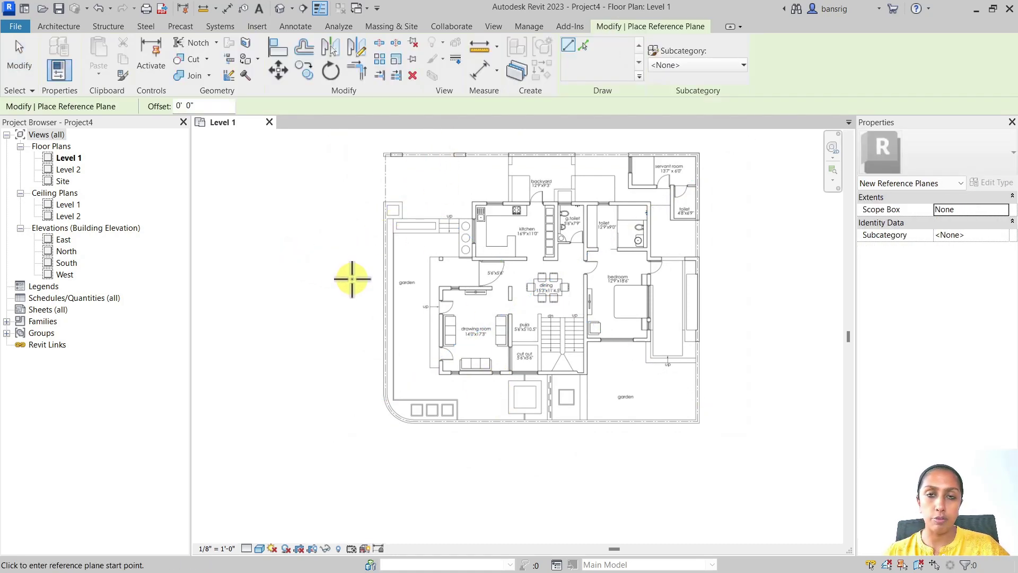
scroll(425, 345, "up", 5)
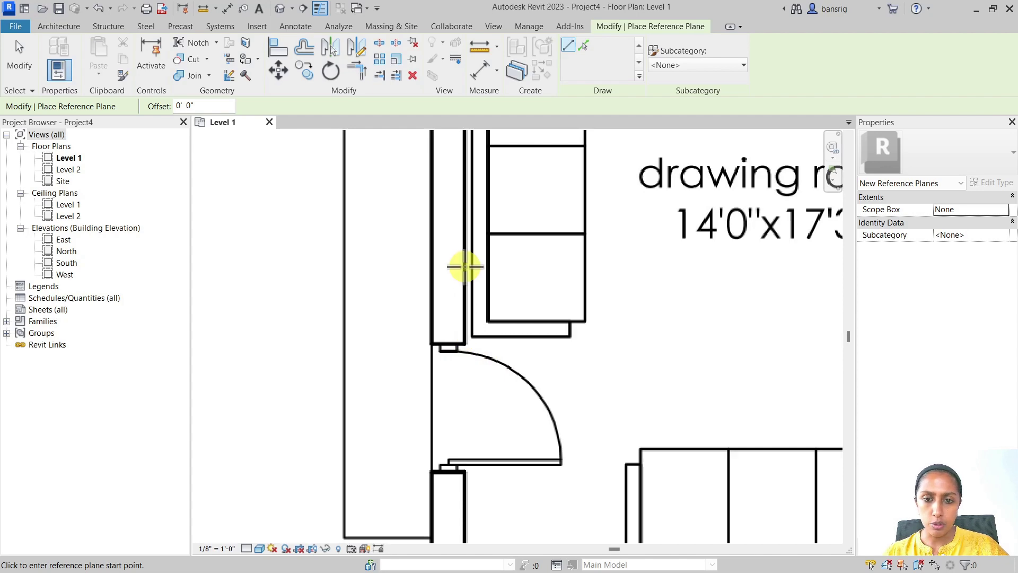
scroll(465, 267, "down", 5)
middle_click_drag(454, 416, 455, 348)
left_click(451, 246)
left_click(450, 439)
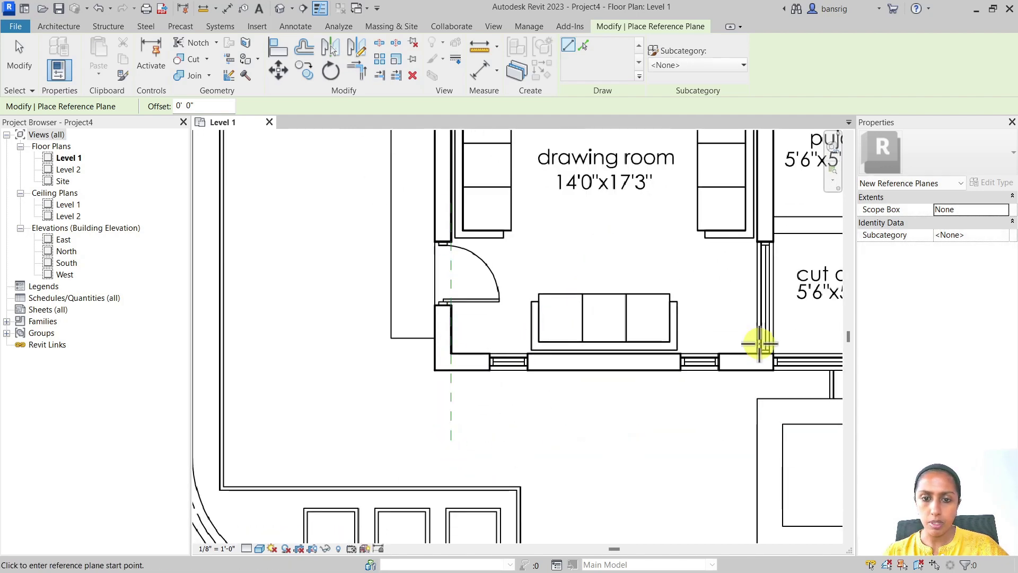
scroll(759, 343, "up", 3)
left_click(766, 196)
scroll(746, 341, "down", 2)
middle_click_drag(745, 341, 738, 368)
left_click(739, 375)
key("Escape")
key("Escape")
Step: Add another vertical reference plane on the wall's left edge at the cut-out junction
scroll(330, 318, "up", 5)
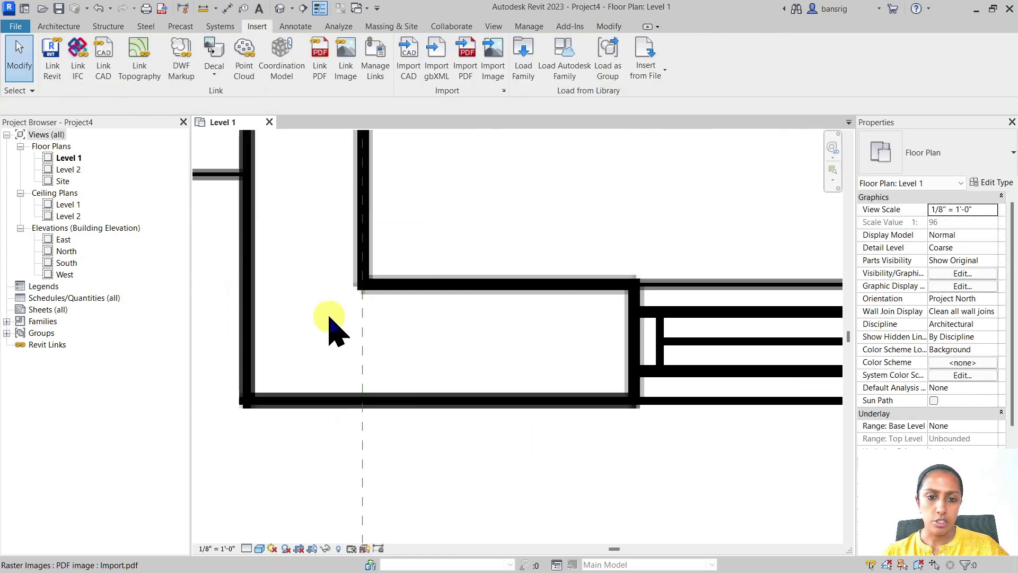
scroll(329, 320, "down", 5)
middle_click_drag(332, 329, 546, 364)
scroll(633, 305, "up", 3)
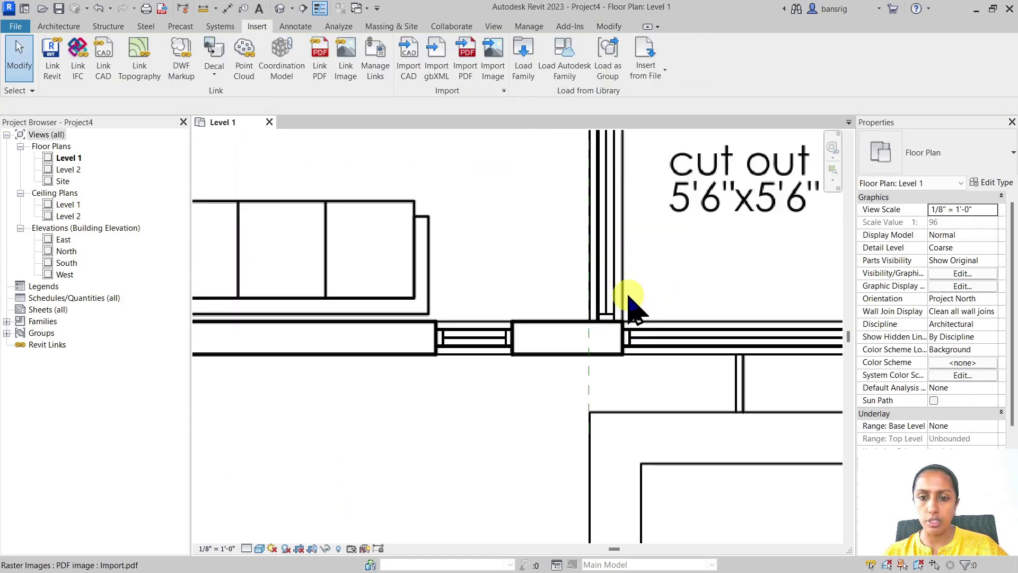
scroll(584, 345, "up", 5)
scroll(656, 339, "down", 5)
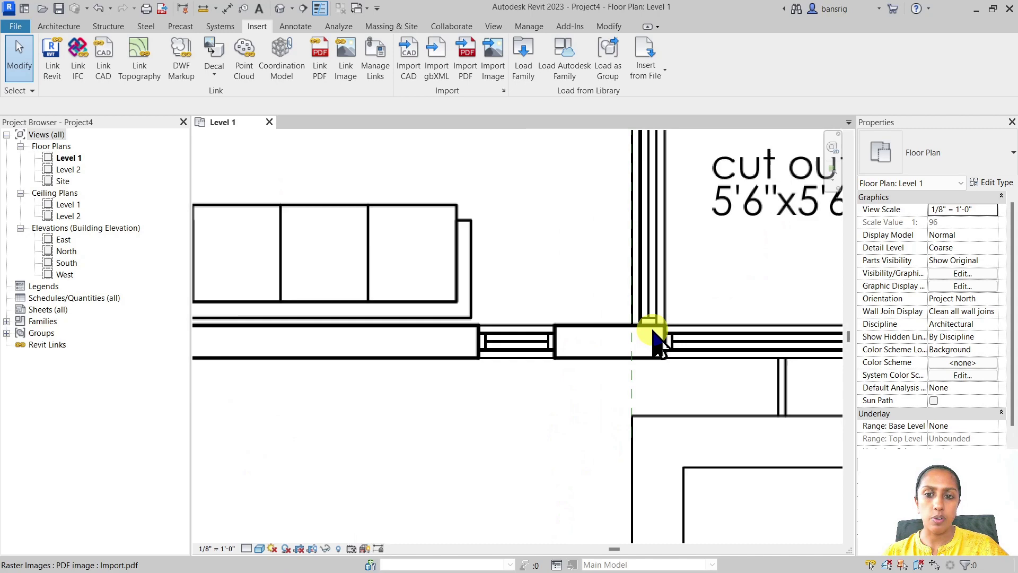
scroll(654, 330, "down", 5)
key("r")
key("p")
scroll(432, 316, "up", 5)
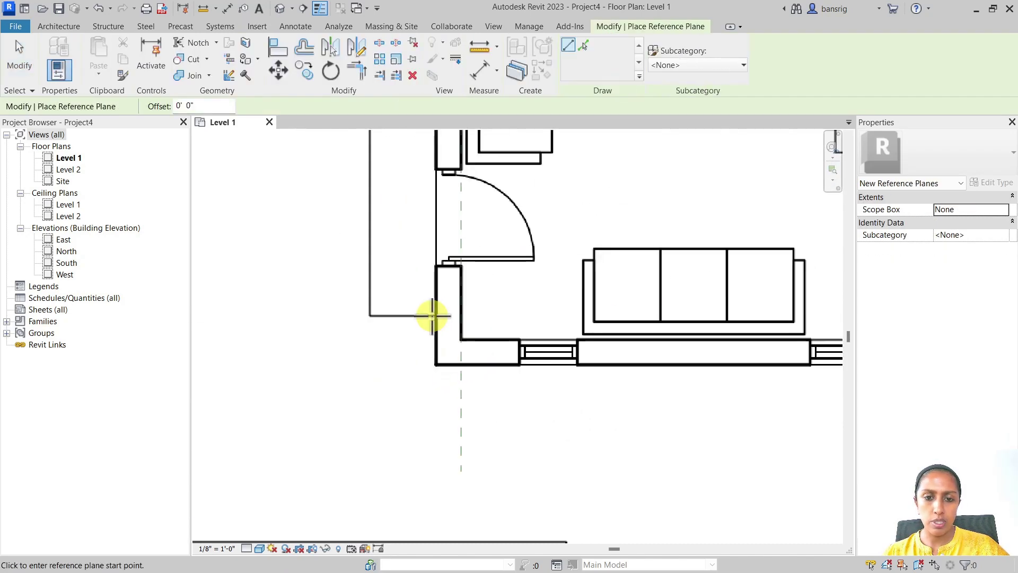
scroll(432, 315, "up", 2)
left_click(435, 290)
left_click(435, 533)
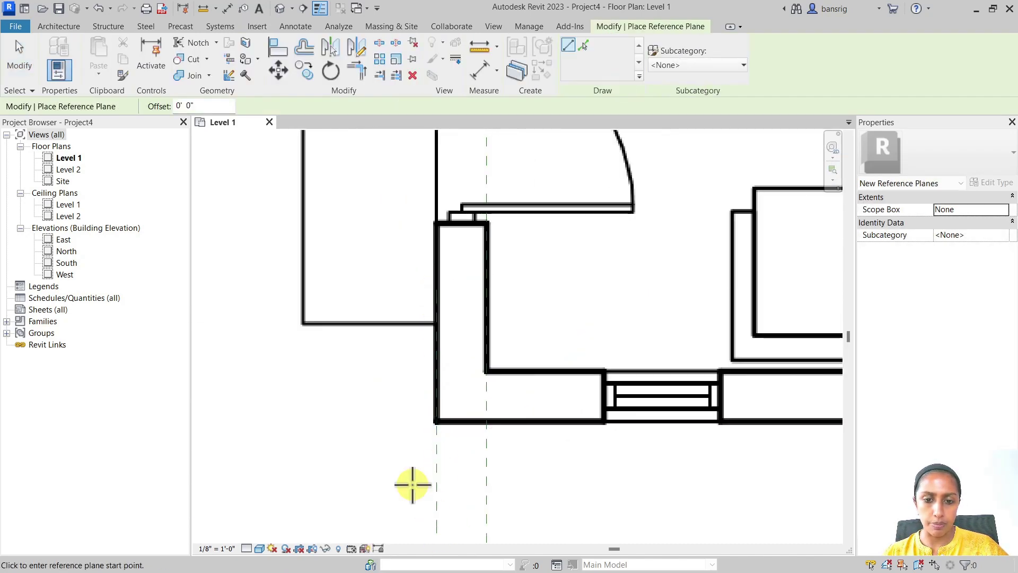
key("Escape")
scroll(374, 342, "down", 6)
Step: Dimension left wall face, reference plane and right wall, reading 0' - 9 13/32" and 14' - 8 5/32"
key("d")
key("i")
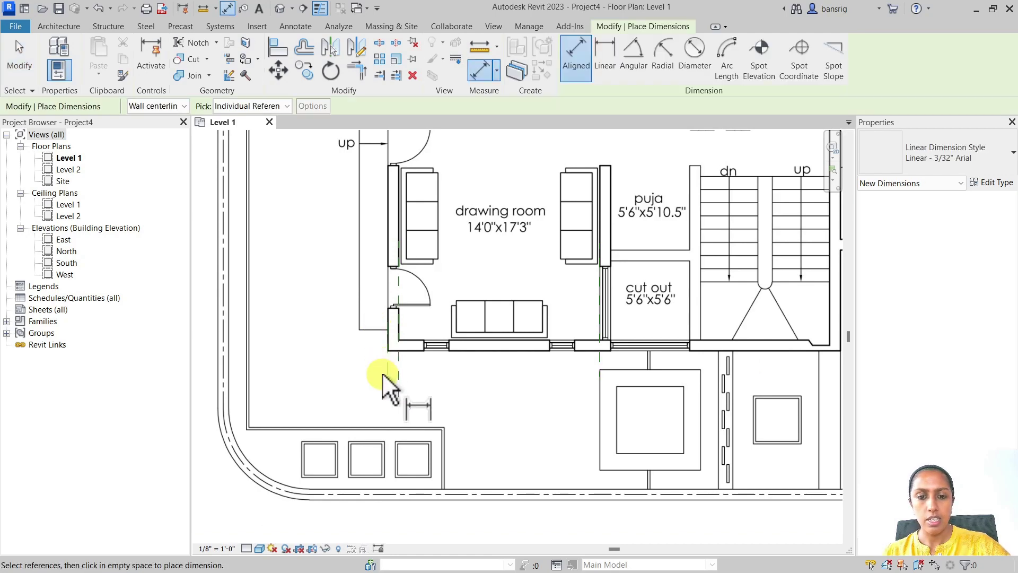
left_click(388, 370)
left_click(398, 373)
left_click(599, 373)
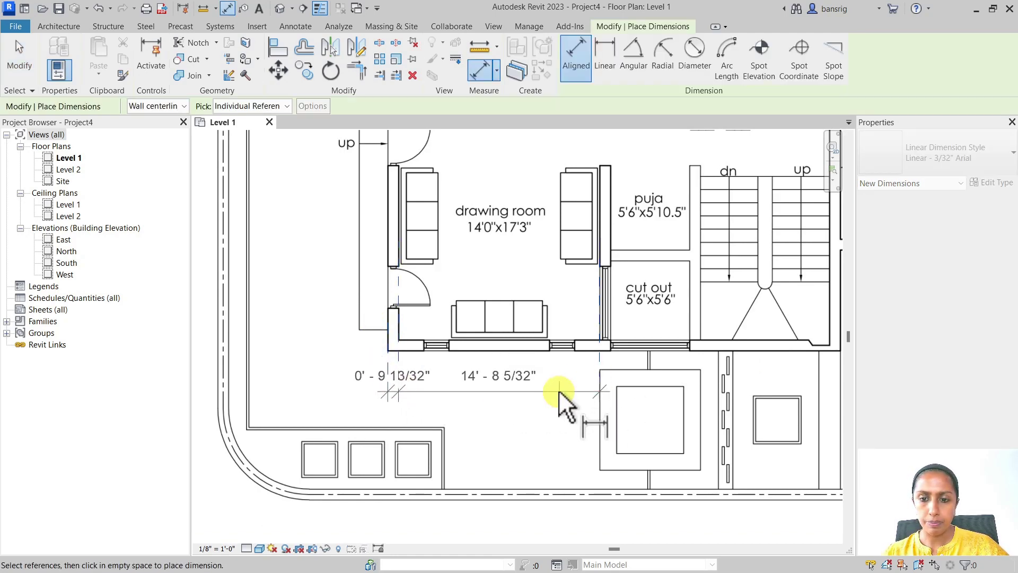
left_click(559, 390)
key("Escape")
key("Escape")
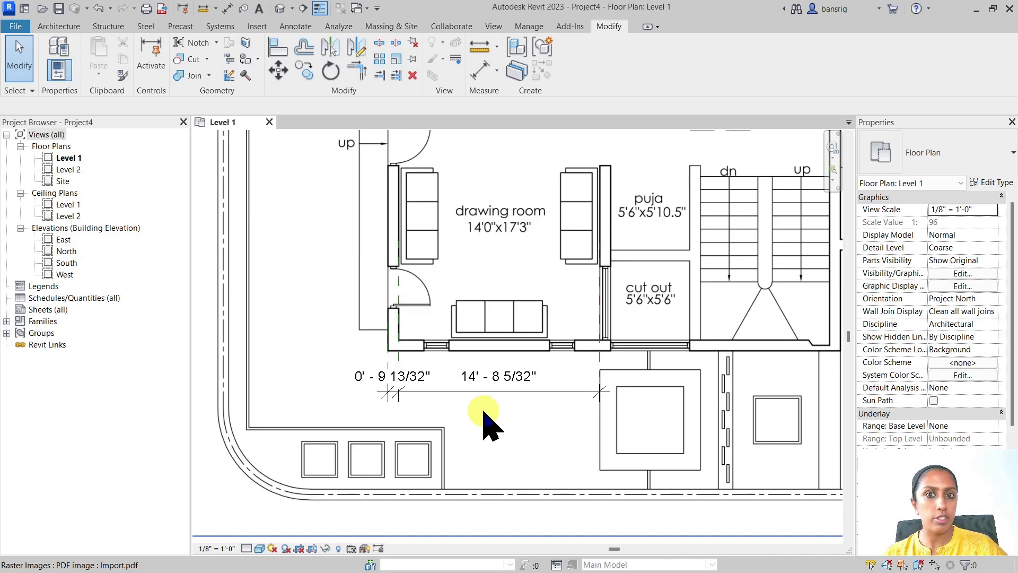
Step: Scale the PDF, planes and dimension from the wall corner so the room reads 14' - 0" with a 0' - 9" wall
scroll(461, 408, "down", 3)
mouse_move(245, 170)
left_mouse_down()
mouse_move(278, 207)
mouse_move(583, 402)
mouse_move(615, 474)
left_mouse_up()
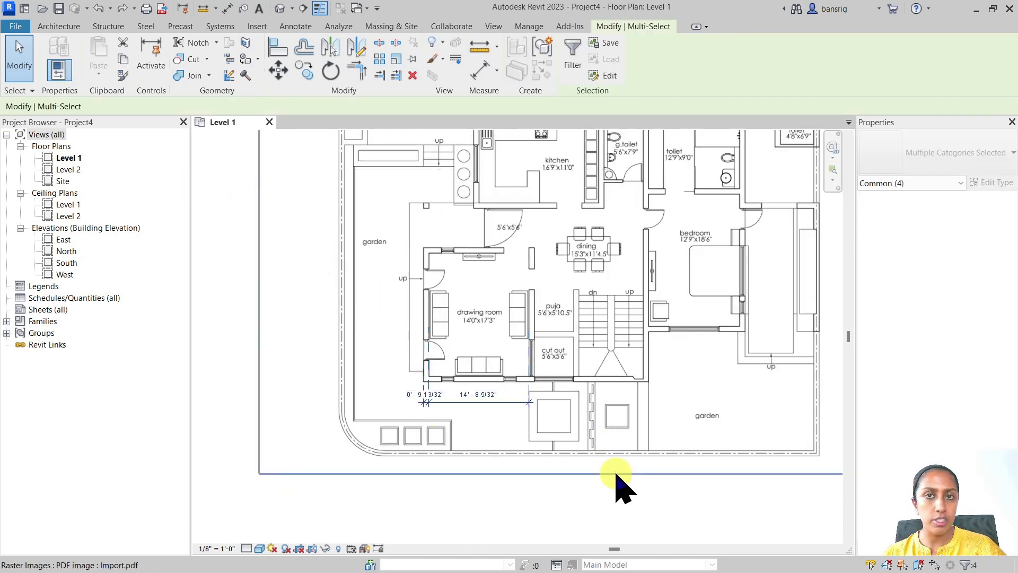
left_click(486, 454, "ctrl")
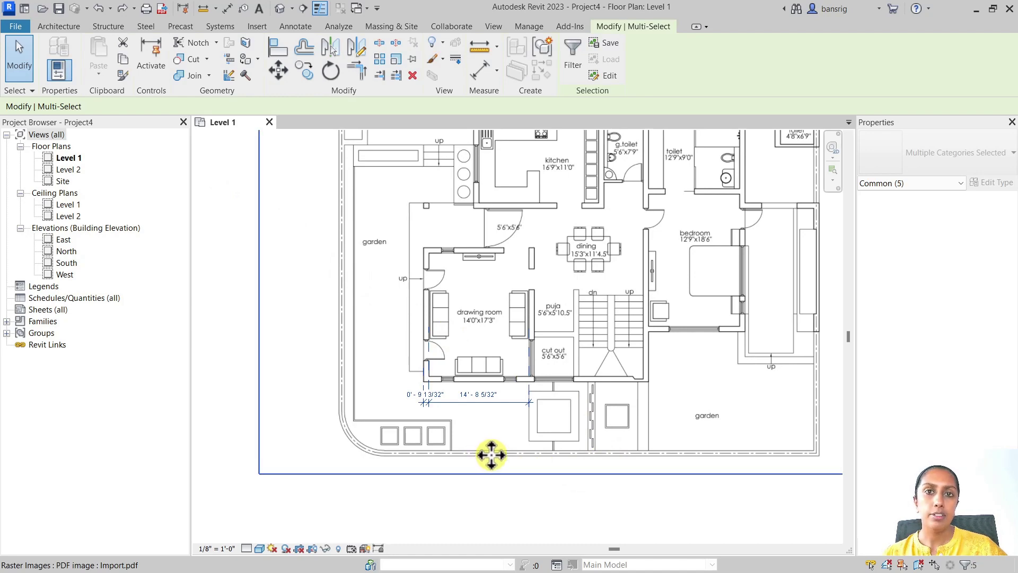
left_click(395, 60)
scroll(448, 402, "up", 4)
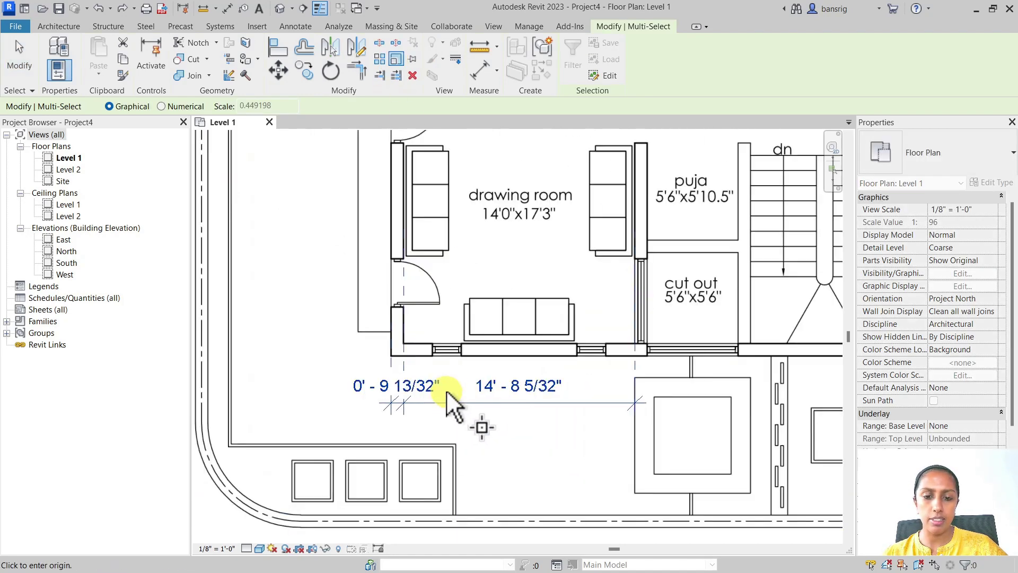
scroll(447, 394, "up", 2)
left_click(360, 346)
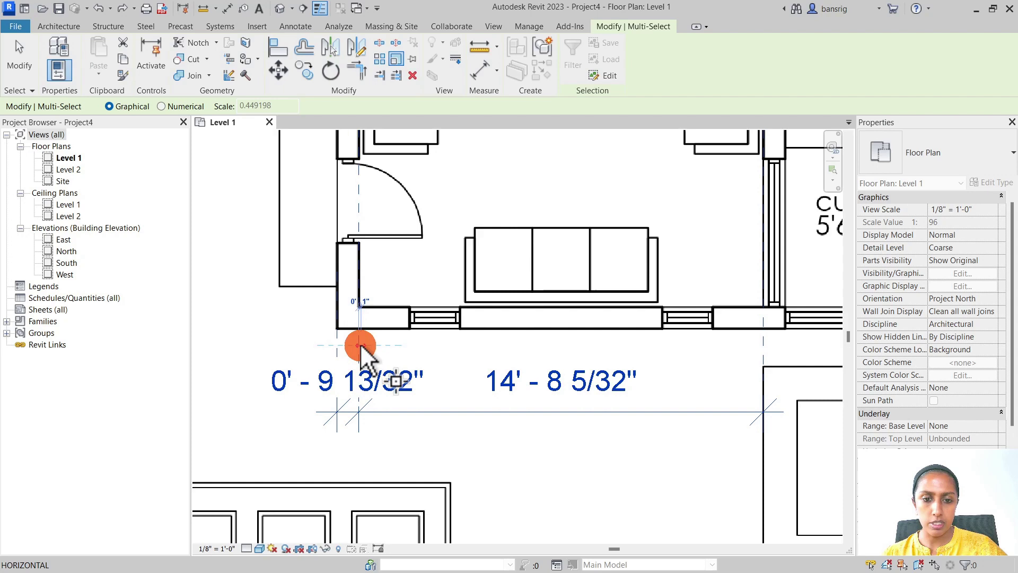
left_click(762, 343)
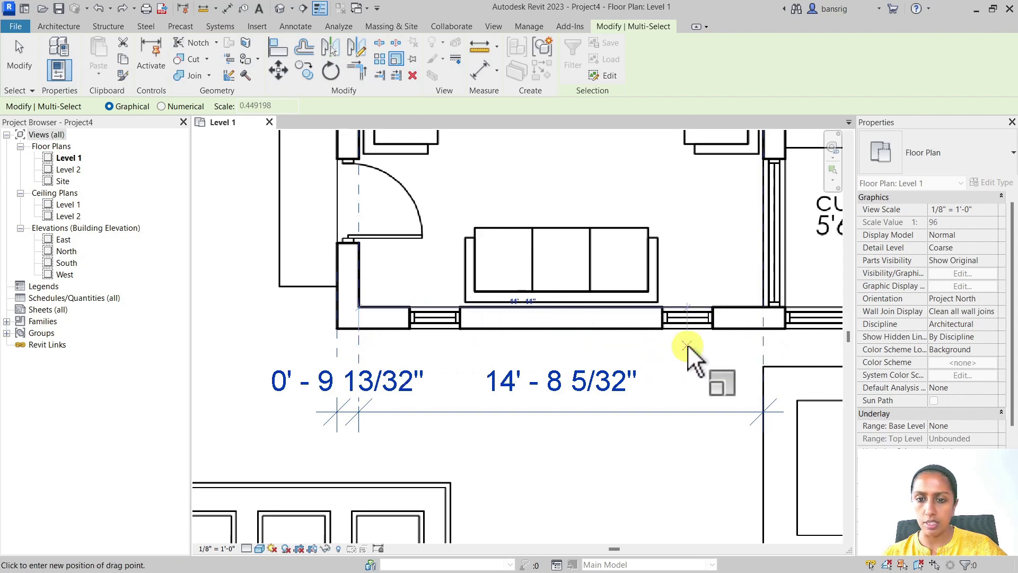
left_click(688, 345)
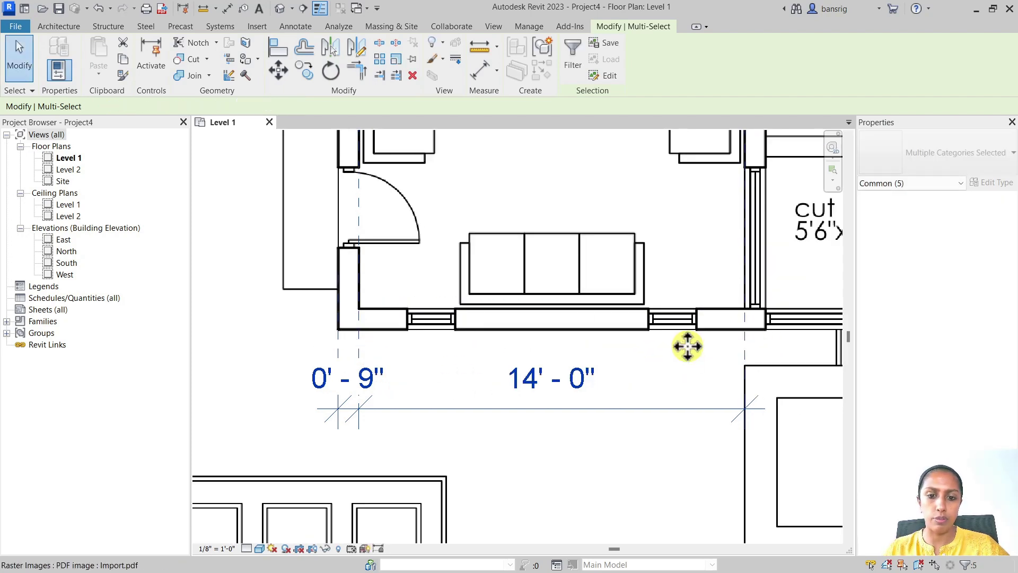
key("Escape")
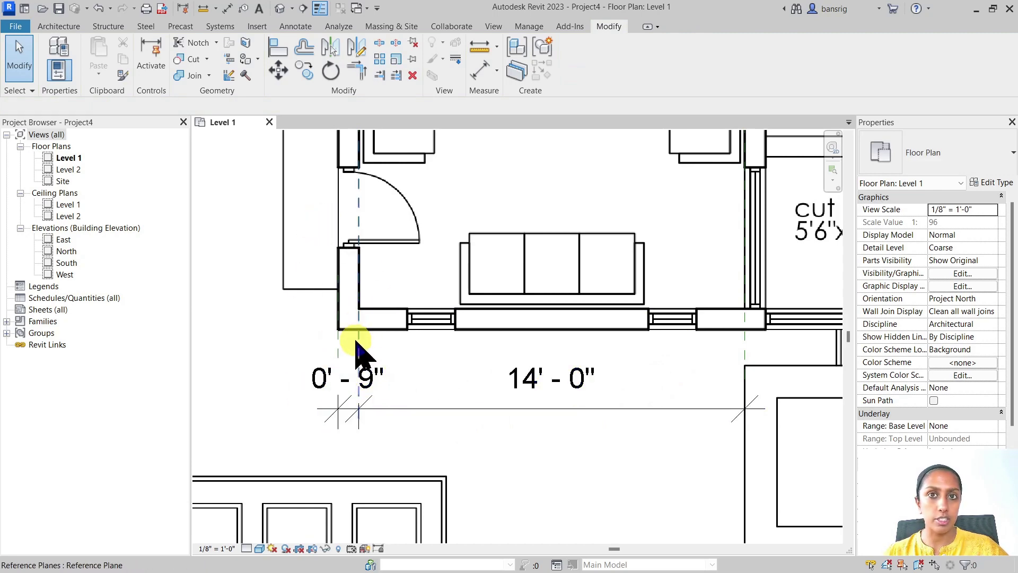
scroll(387, 387, "down", 4)
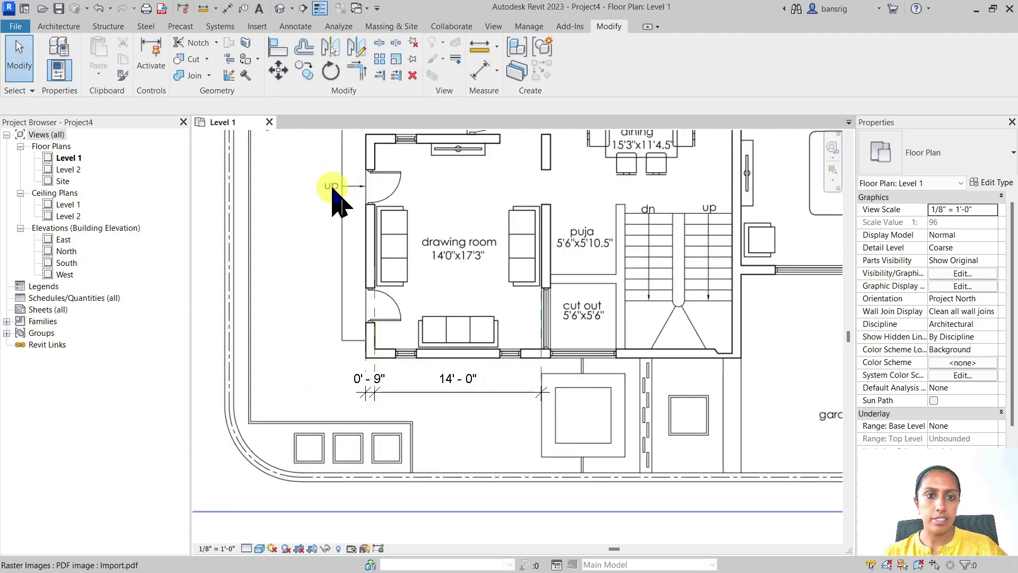
middle_click_drag(333, 194, 319, 241)
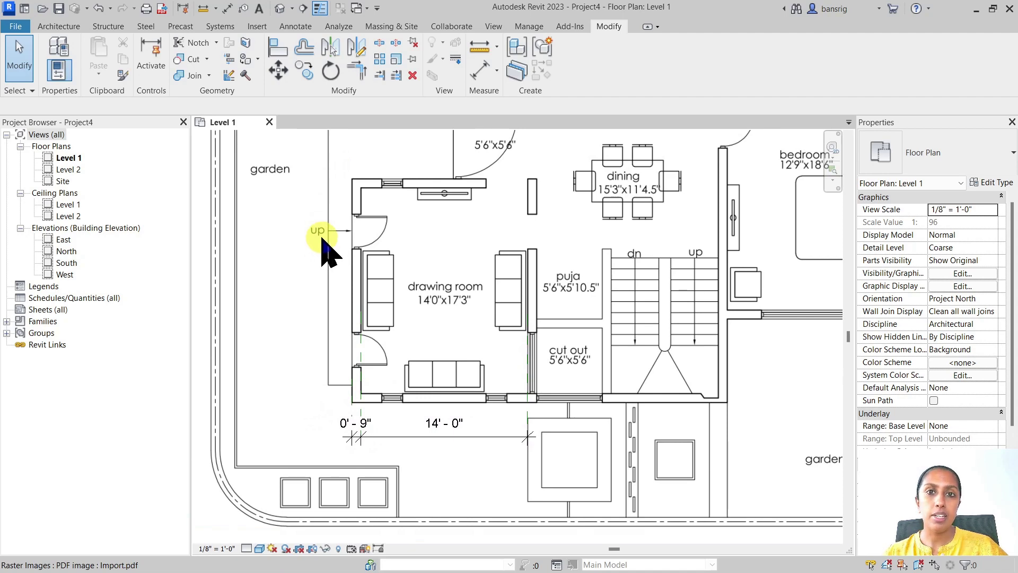
Step: Draw a rectangle of Generic - 9" walls from the room's top-left to bottom-right corner
left_click(60, 27)
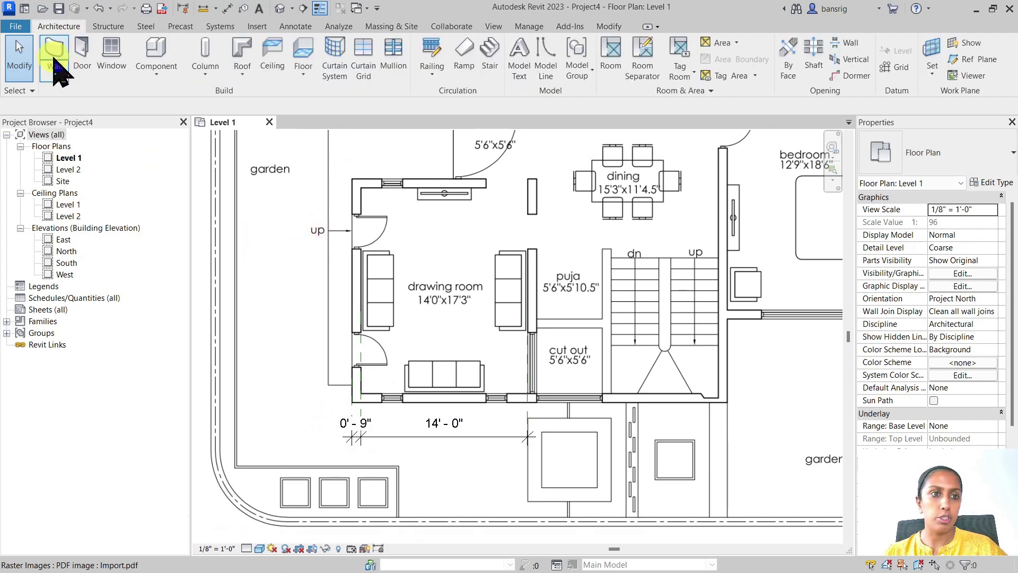
left_click(56, 53)
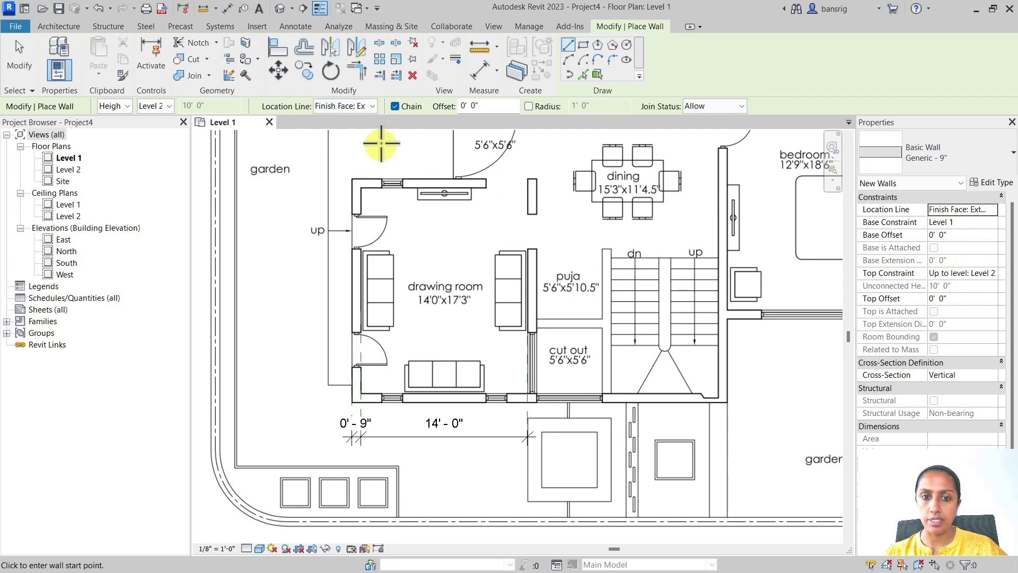
scroll(352, 183, "up", 5)
left_click(583, 44)
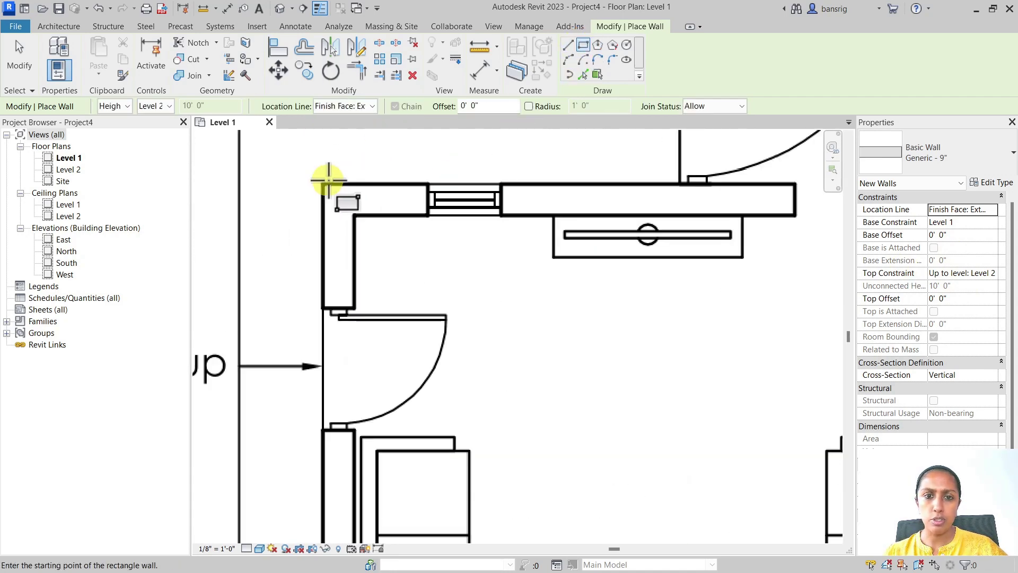
left_click(321, 183)
scroll(494, 391, "down", 3)
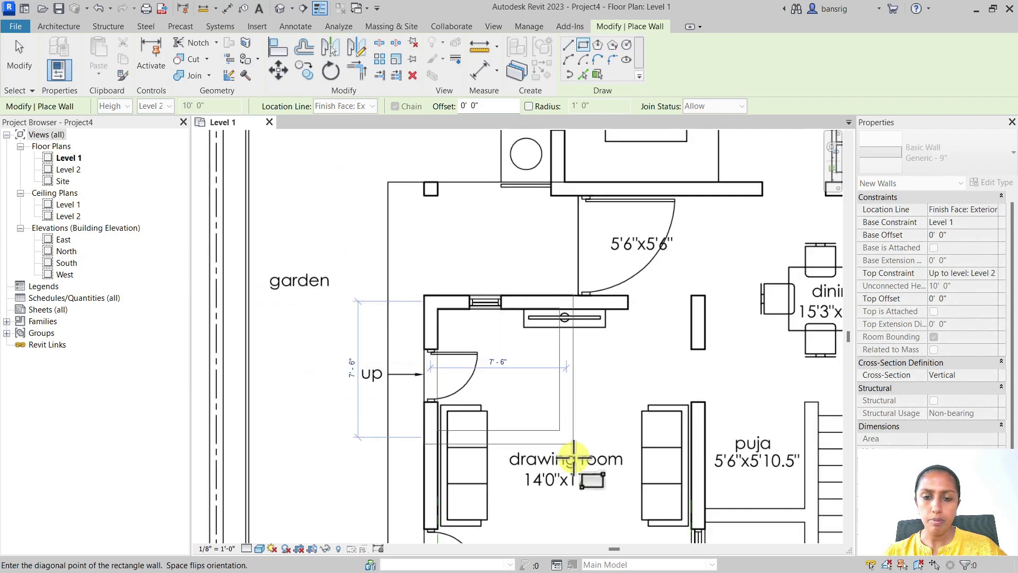
middle_click_drag(539, 466, 545, 268)
scroll(627, 381, "up", 5)
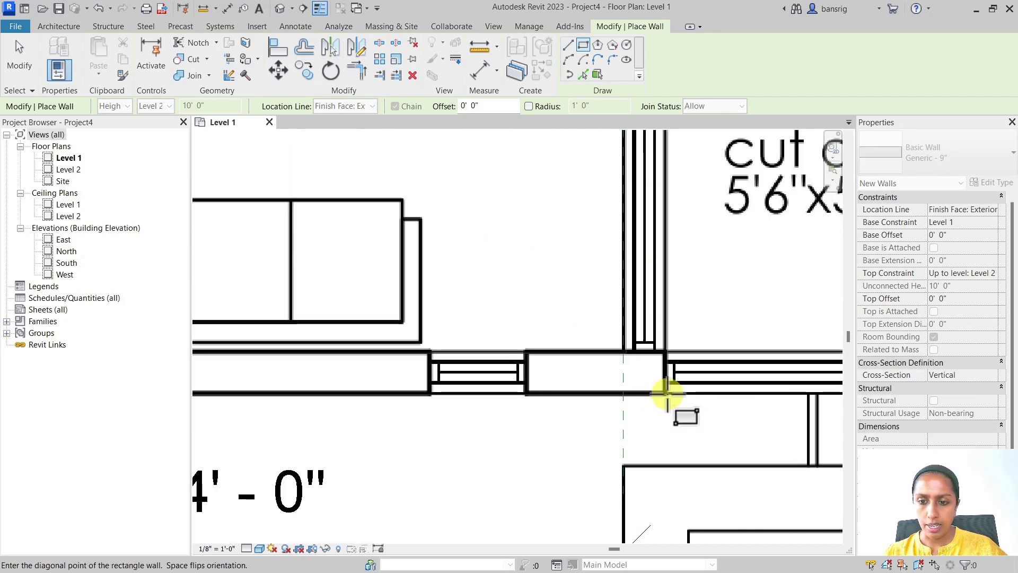
left_click(655, 395)
scroll(633, 431, "down", 3)
key("Escape")
key("Escape")
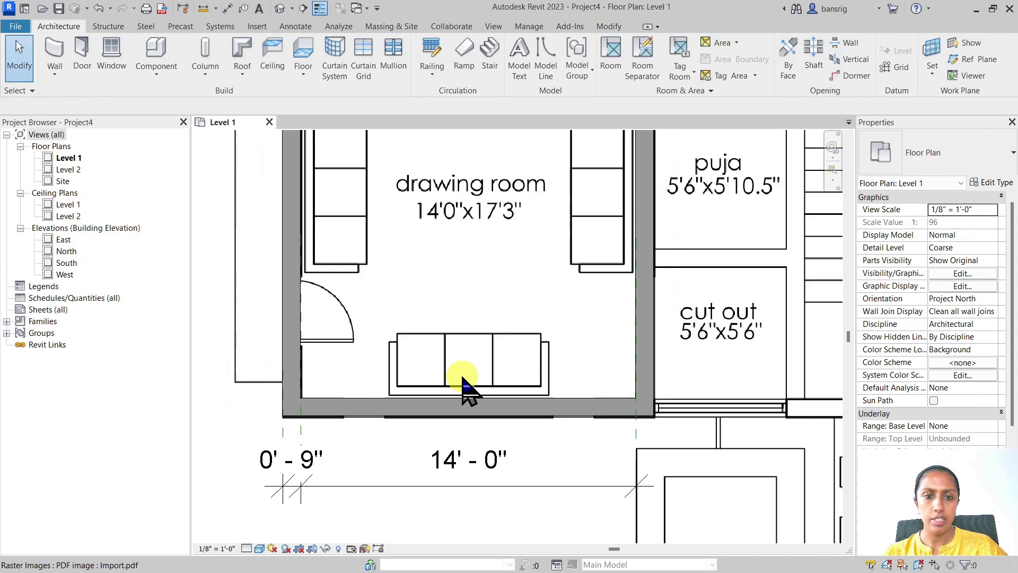
scroll(461, 391, "down", 2)
Step: Start an aligned dimension with DI and open its Pick options
key("d")
key("i")
left_click(156, 105)
Step: Set Pick to Wall faces and dimension inner faces: 14' - 0" across, 17' - 3" deep
left_click(168, 130)
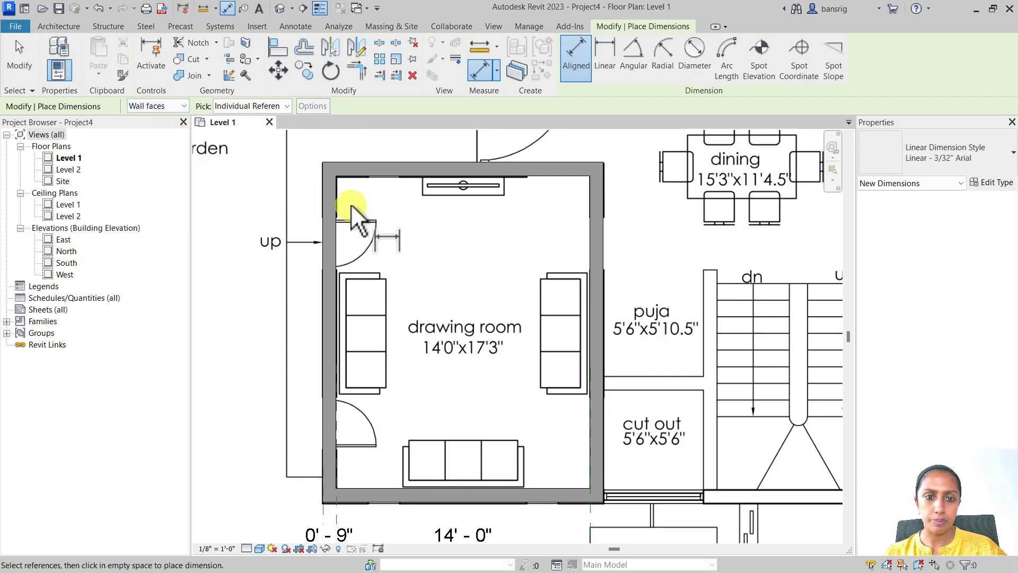
left_click(338, 204)
left_click(587, 224)
left_click(481, 236)
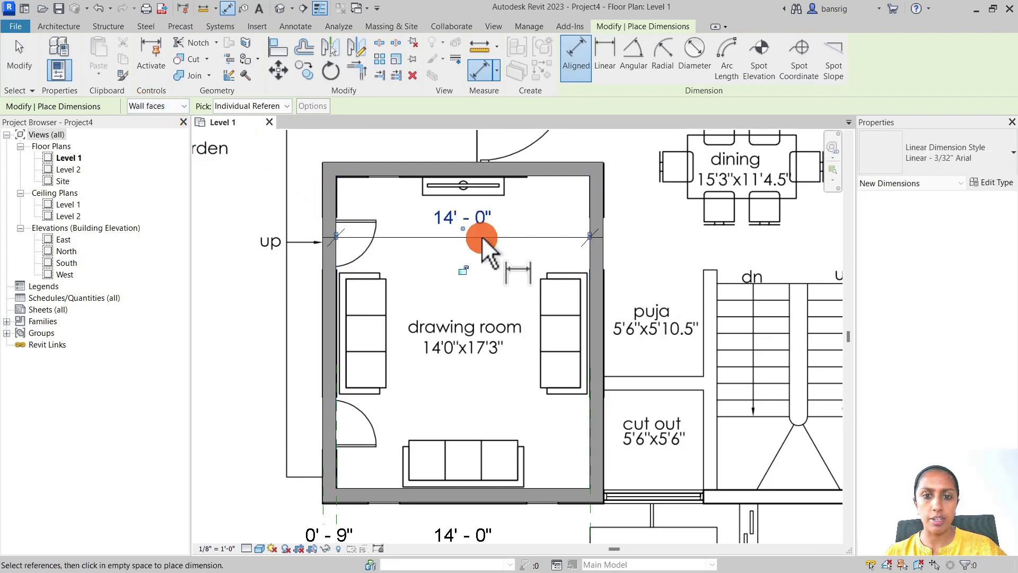
left_click(545, 179)
left_click(547, 485)
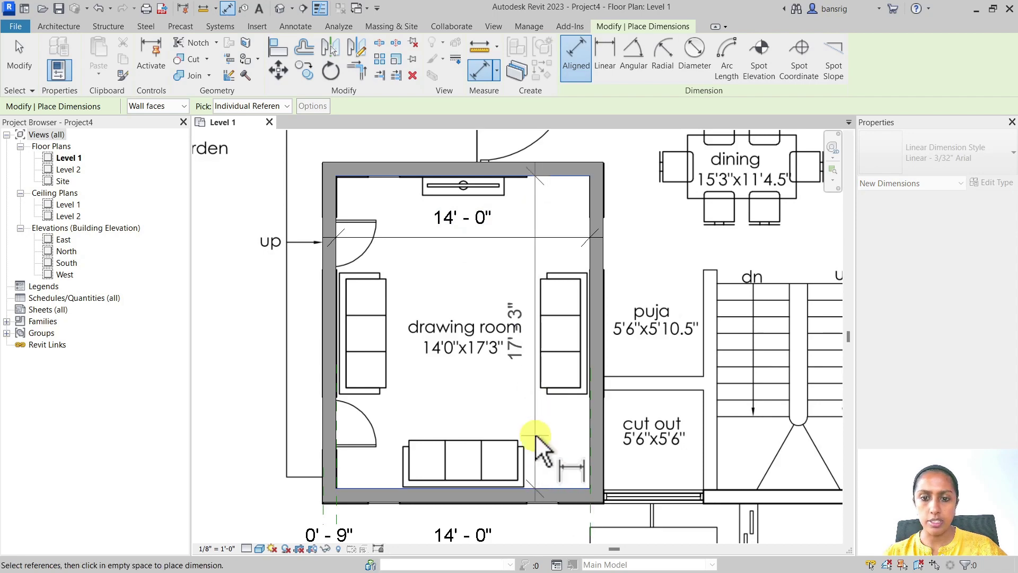
left_click(533, 444)
key("Escape")
key("Escape")
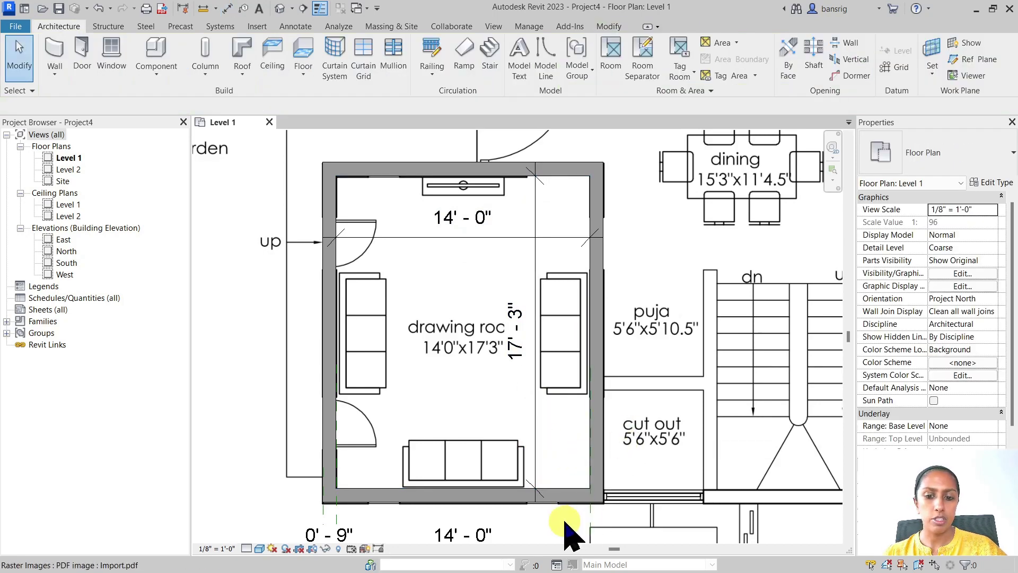
scroll(557, 501, "up", 3)
scroll(572, 501, "down", 3)
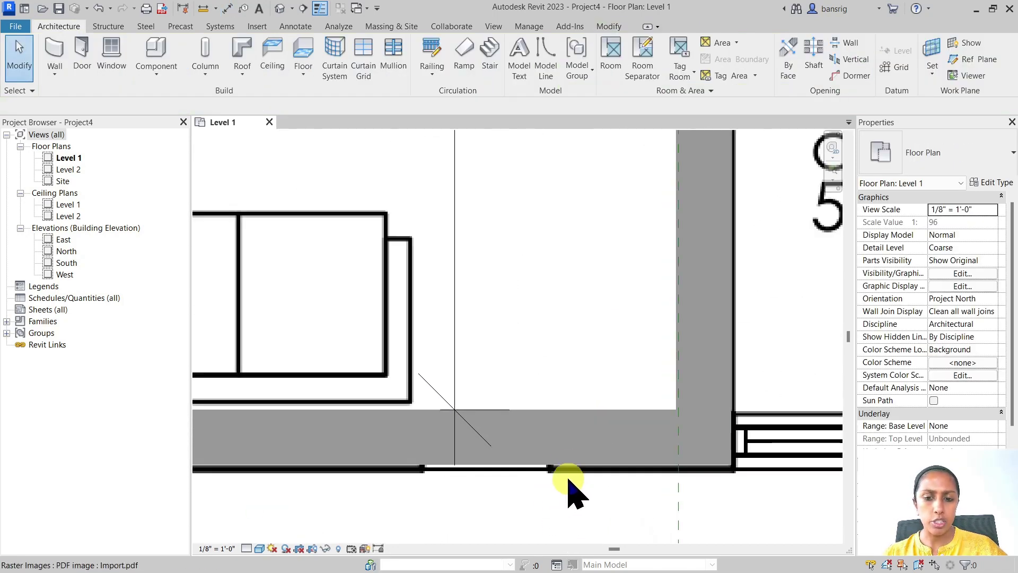